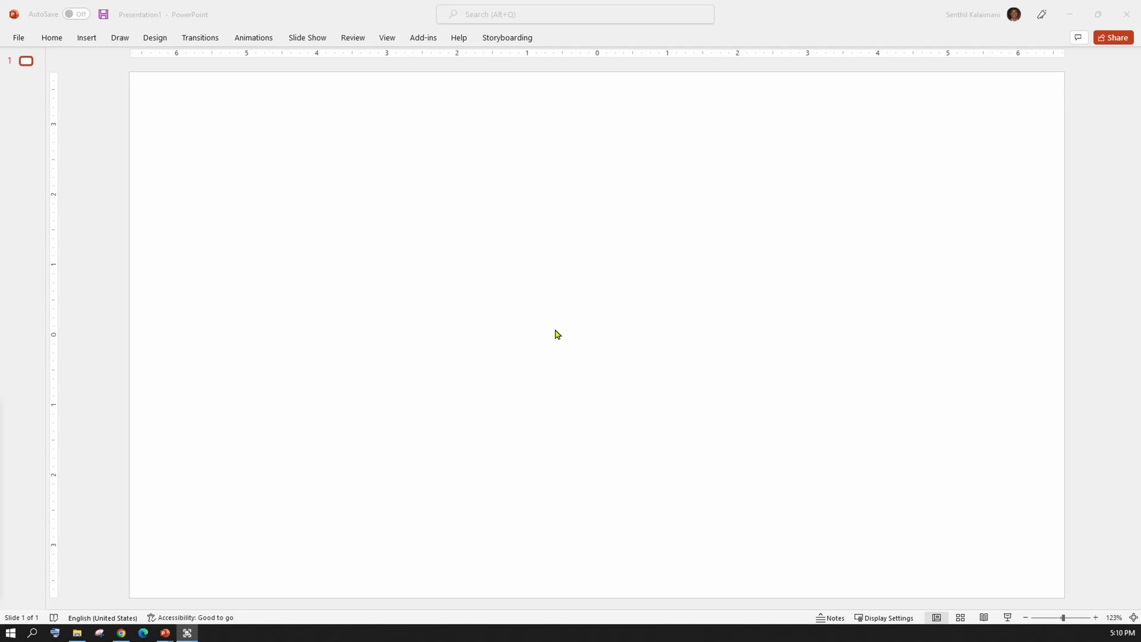
# Step: Set a custom On-screen Show (16:9) slide size in portrait orientation, maximizing content
pyautogui.click(157, 48)
pyautogui.click(156, 39)
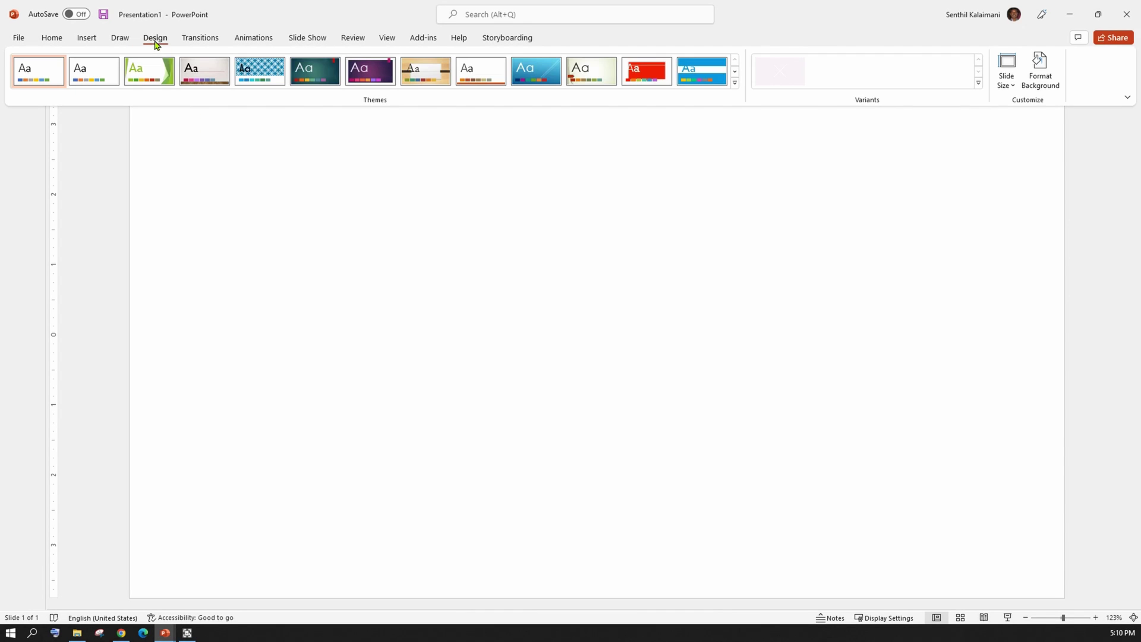
pyautogui.click(1006, 94)
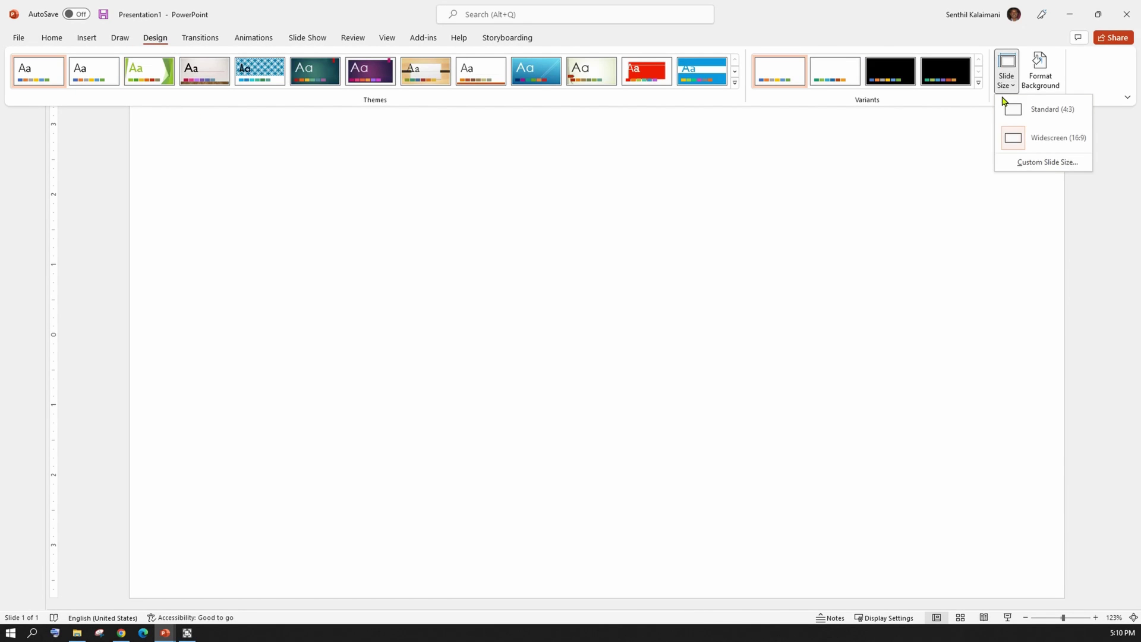
pyautogui.click(1018, 161)
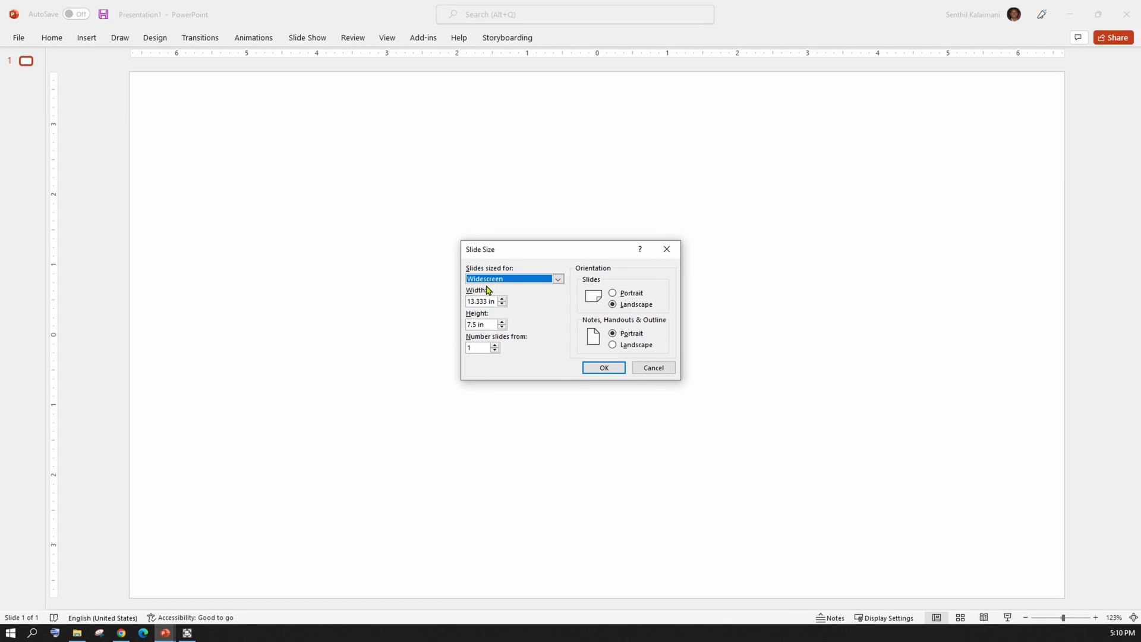
pyautogui.click(517, 279)
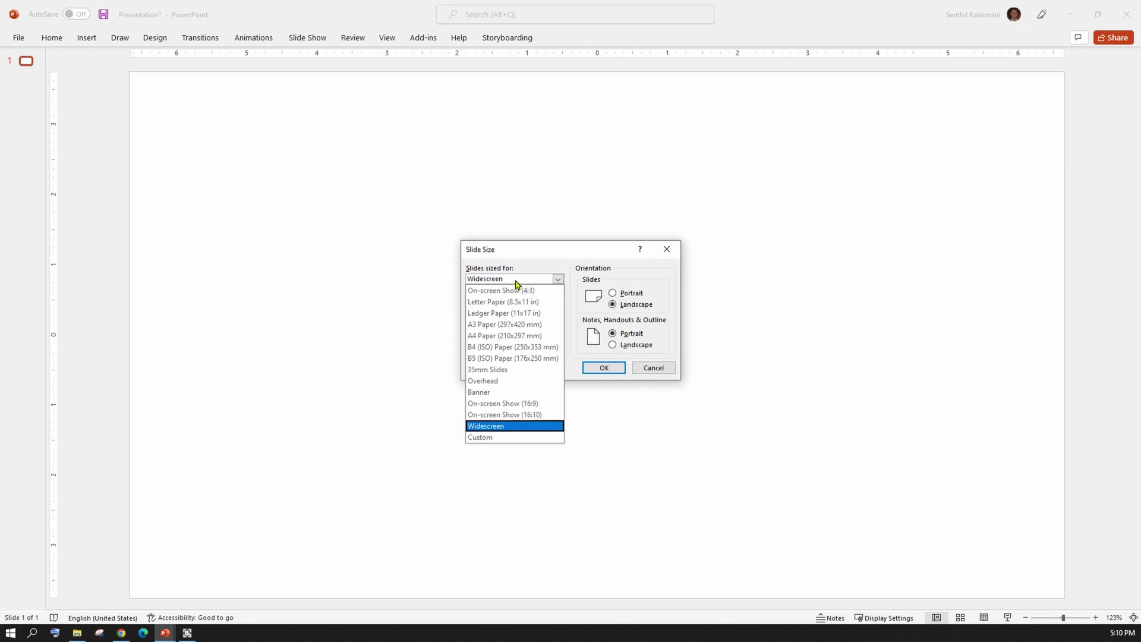
pyautogui.click(515, 406)
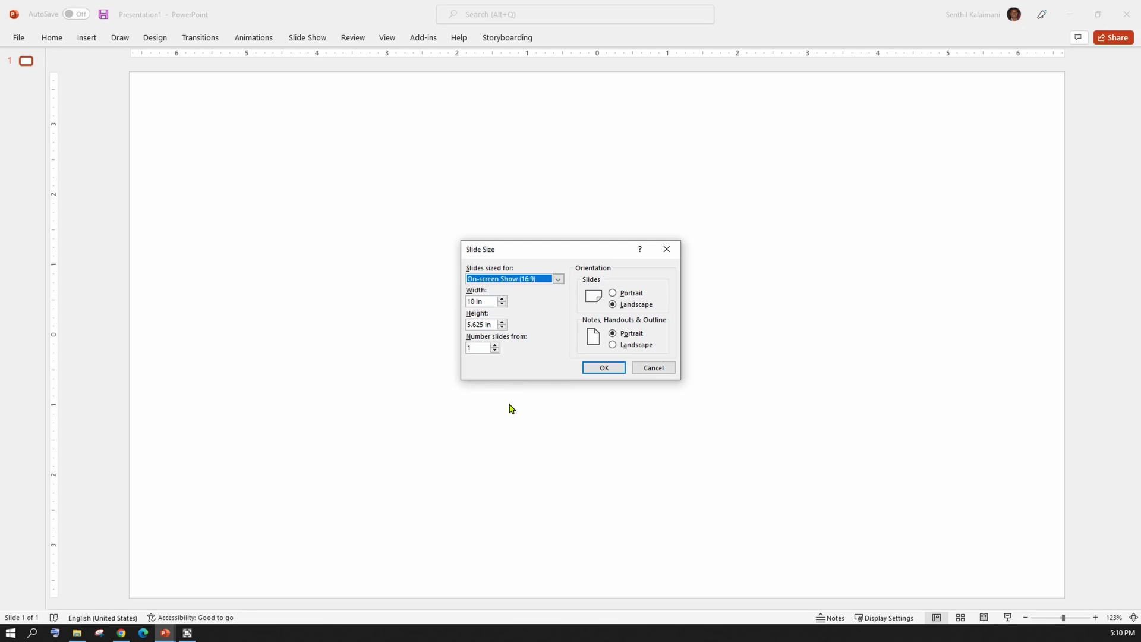
pyautogui.click(615, 293)
pyautogui.click(604, 368)
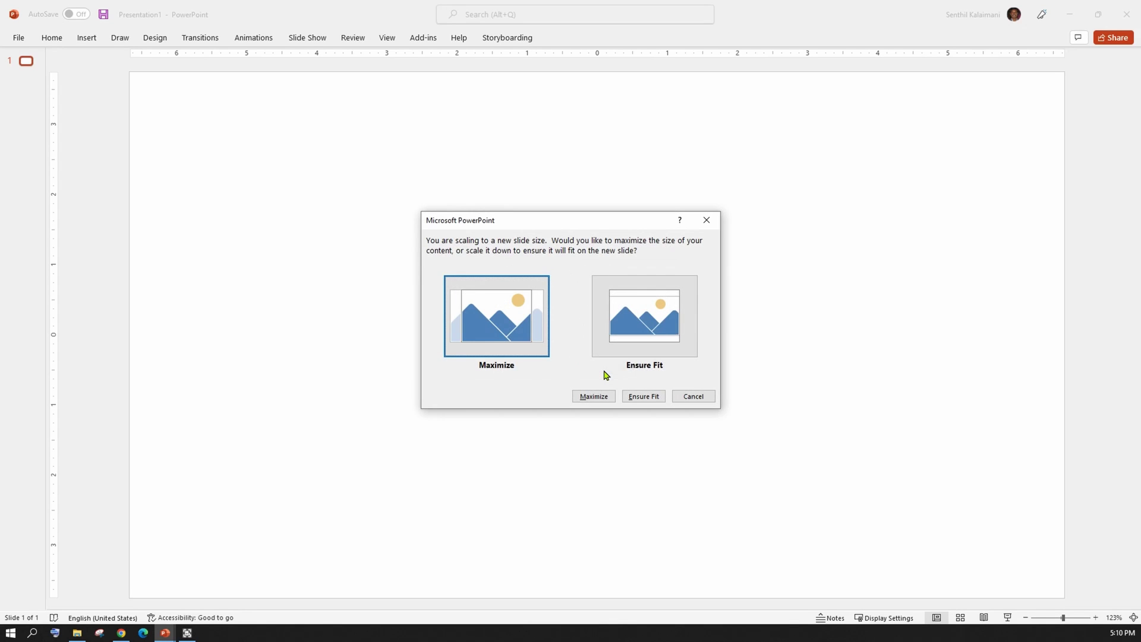
pyautogui.click(590, 398)
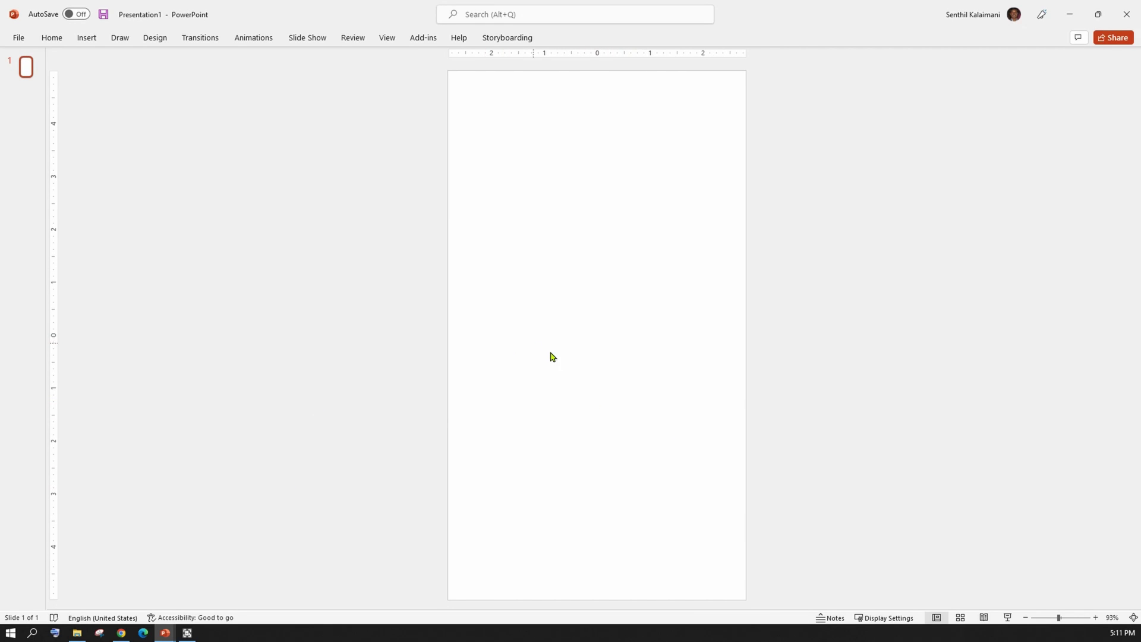
# Step: Insert a 3-column, 1-row table on the slide
pyautogui.click(86, 39)
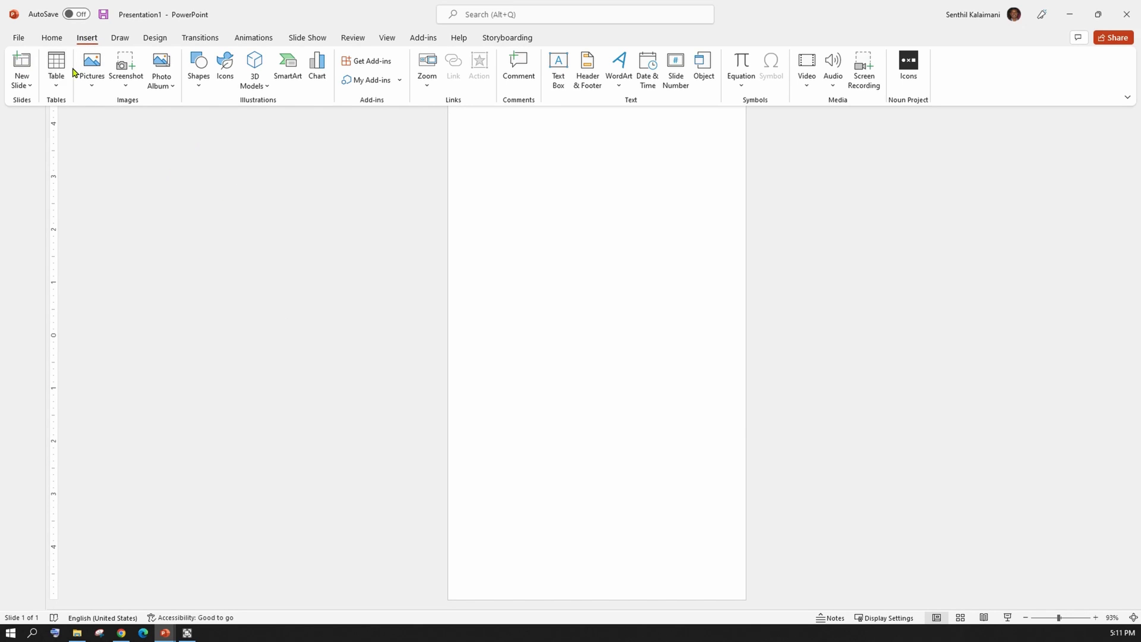
pyautogui.click(59, 83)
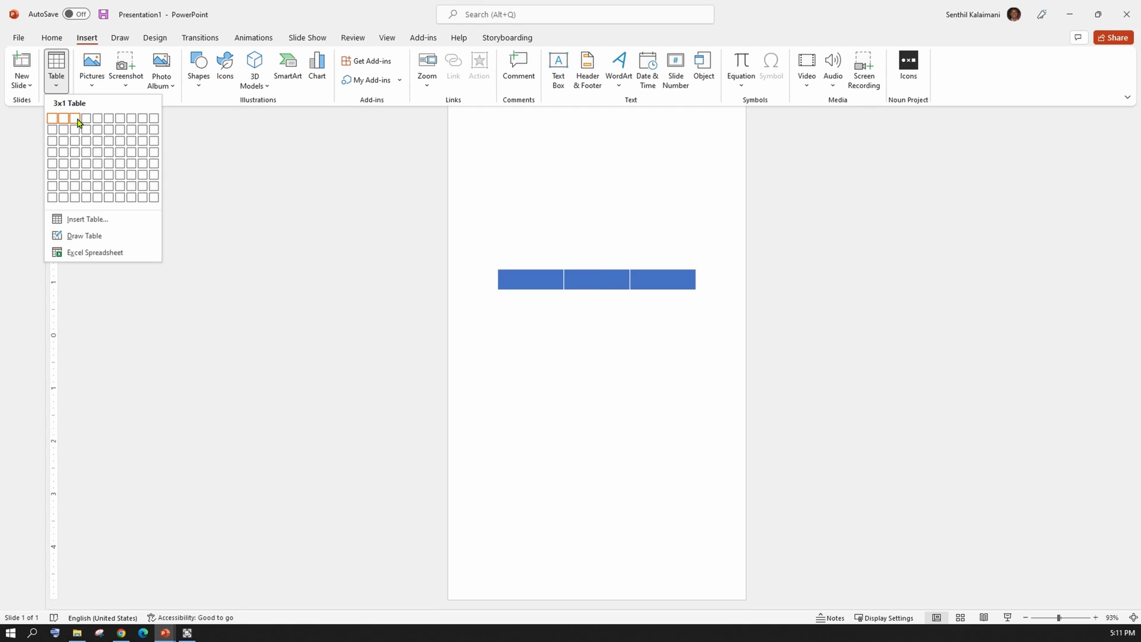
pyautogui.click(80, 123)
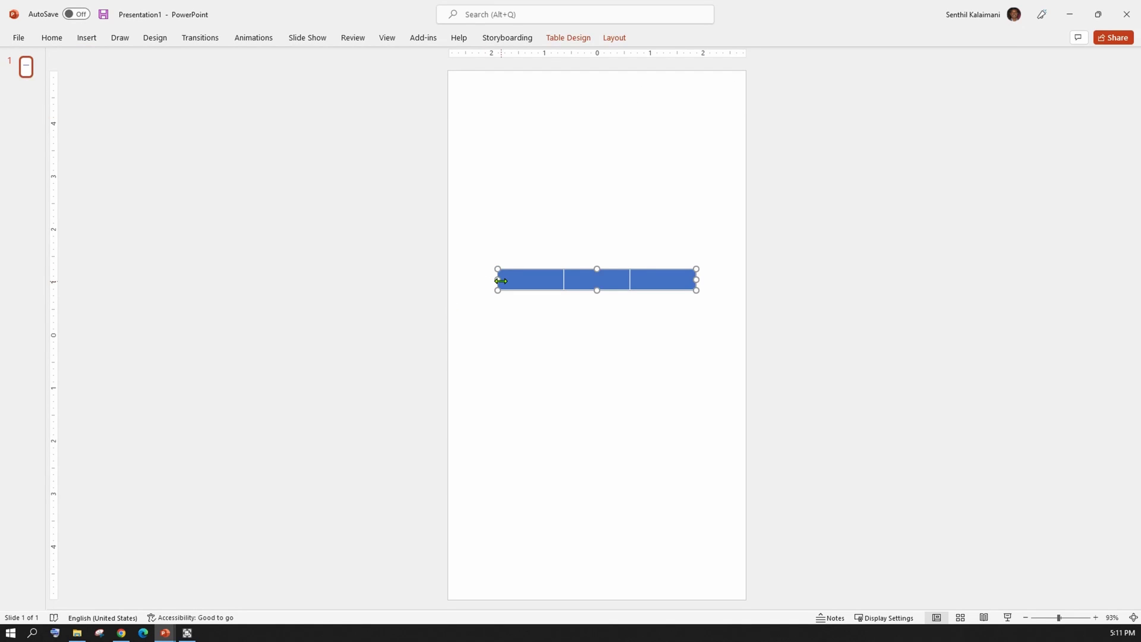
# Step: Stretch the table's left, right, top and bottom edges out to the slide edges
pyautogui.moveTo(501, 280); pyautogui.dragTo(448, 278)
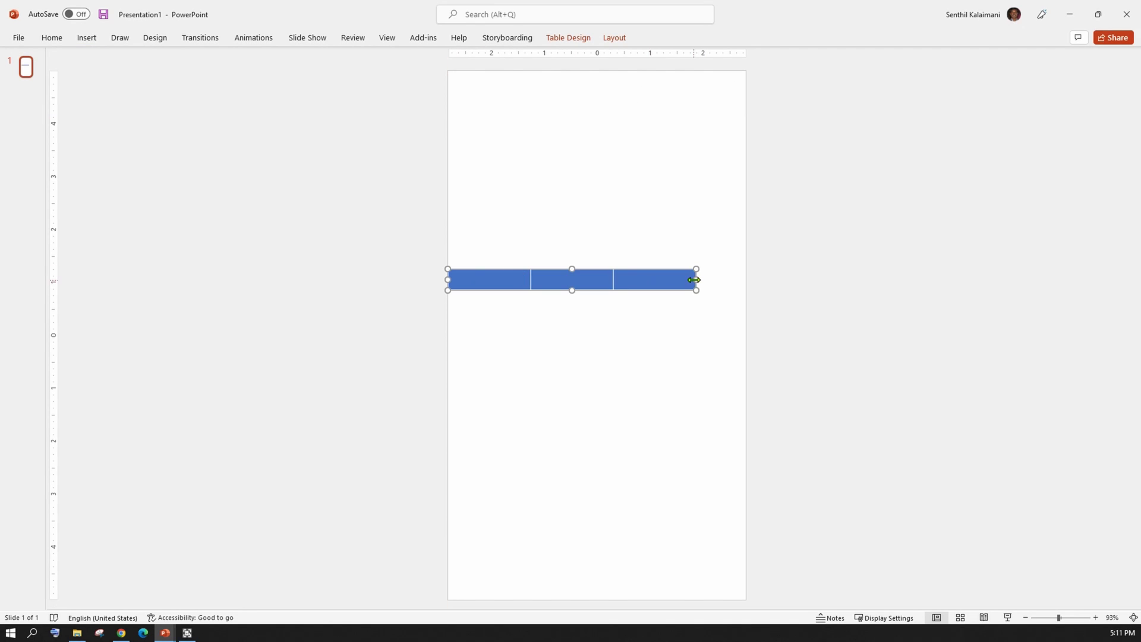
pyautogui.moveTo(697, 280); pyautogui.dragTo(746, 276)
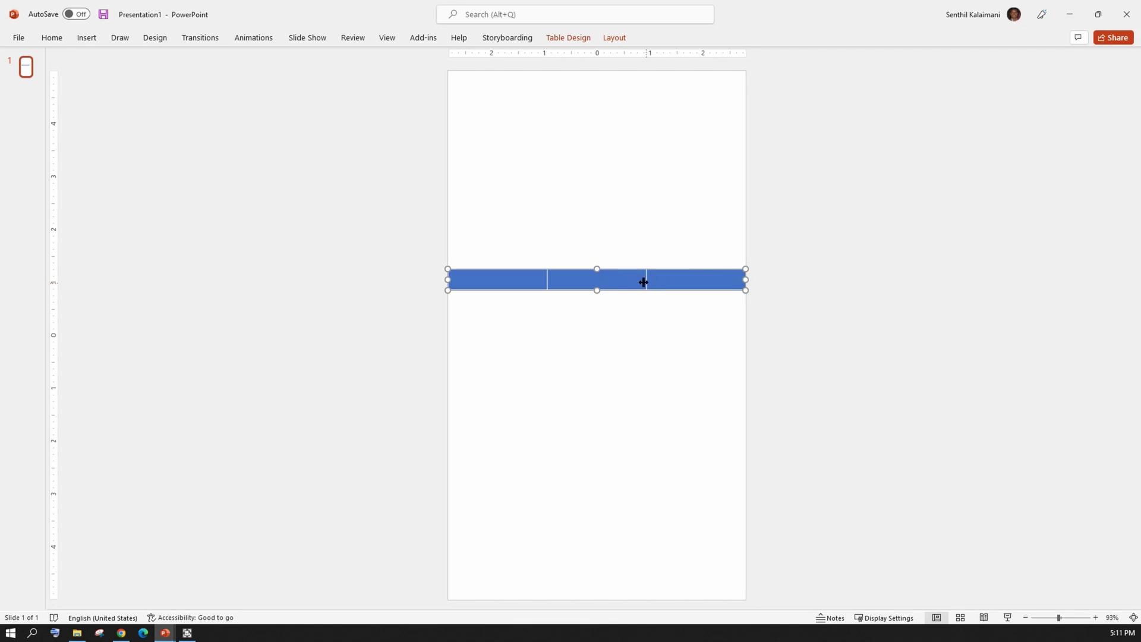
pyautogui.moveTo(598, 268); pyautogui.dragTo(599, 71)
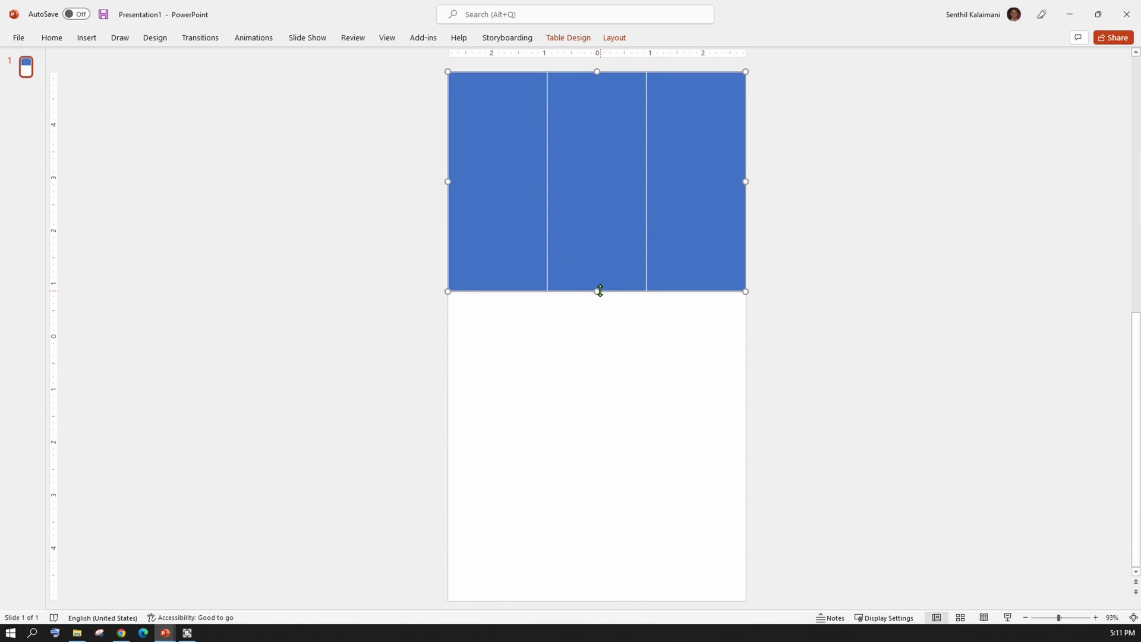
pyautogui.moveTo(598, 291); pyautogui.dragTo(582, 599)
# Step: Draw a rectangle over the left table column and give it the Black shape style
pyautogui.click(814, 352)
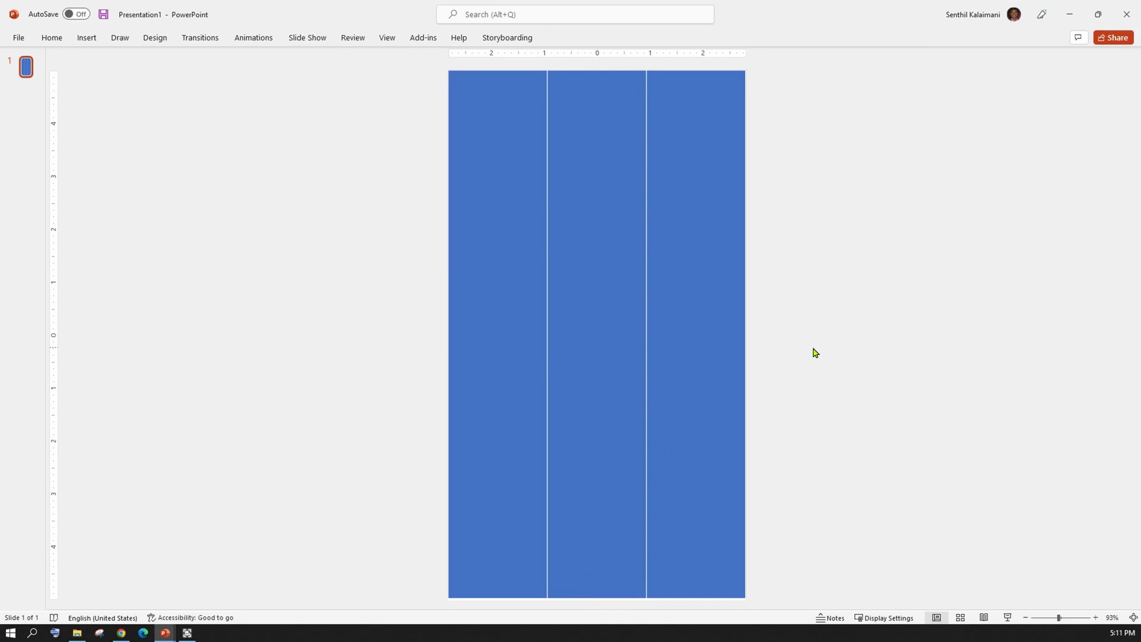
pyautogui.click(51, 38)
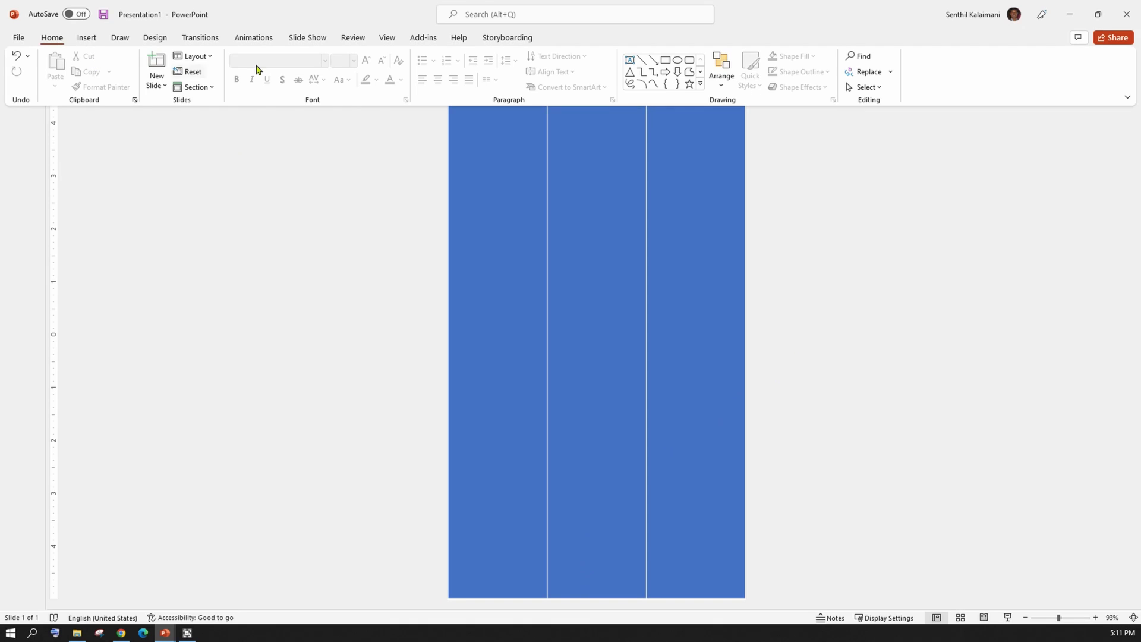
pyautogui.click(666, 62)
pyautogui.moveTo(448, 71); pyautogui.dragTo(548, 599)
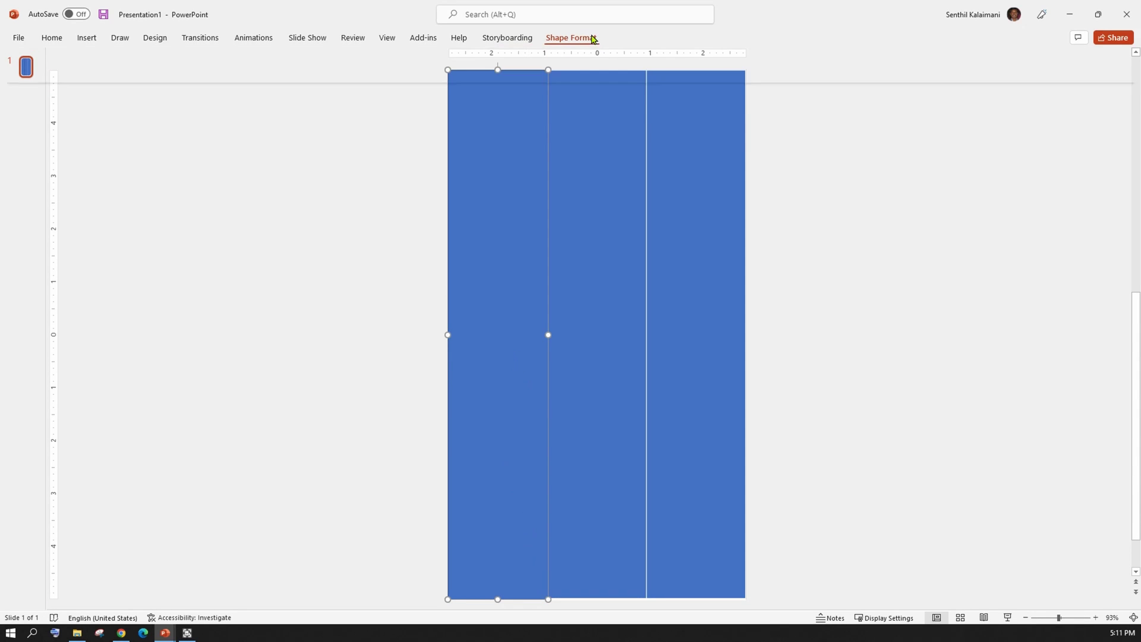
pyautogui.click(591, 37)
pyautogui.click(198, 72)
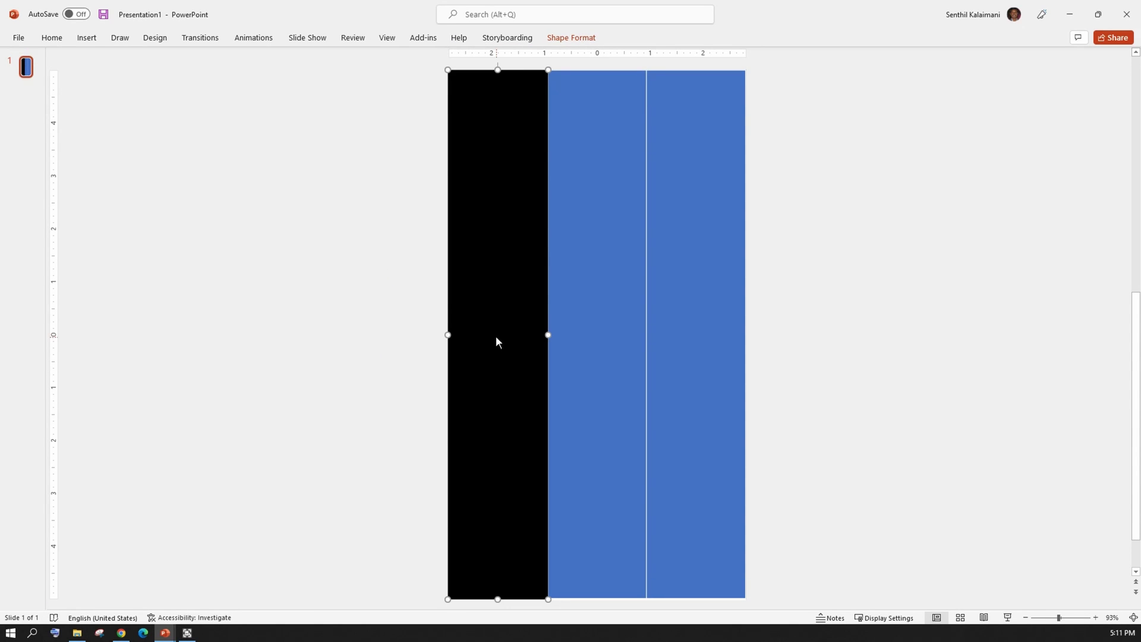
# Step: Duplicate the black rectangle across the columns and send all three behind the table
pyautogui.moveTo(497, 336); pyautogui.dragTo(602, 321)
pyautogui.click(778, 321)
pyautogui.click(703, 322)
pyautogui.hotkey('ctrl', 'a')
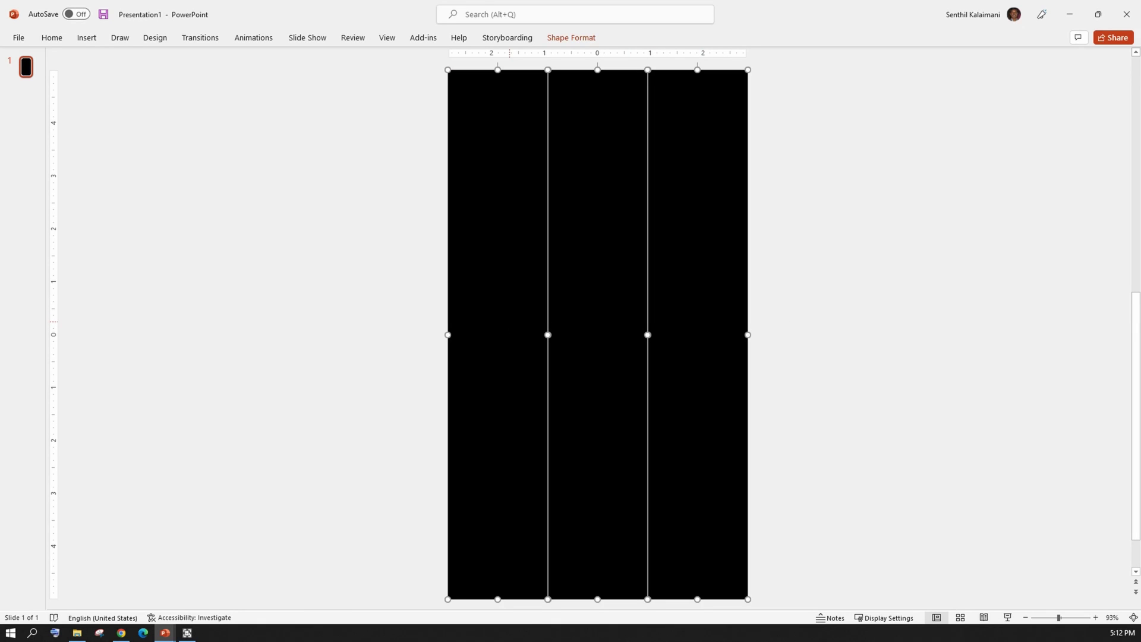
pyautogui.rightClick(509, 320)
pyautogui.click(574, 437)
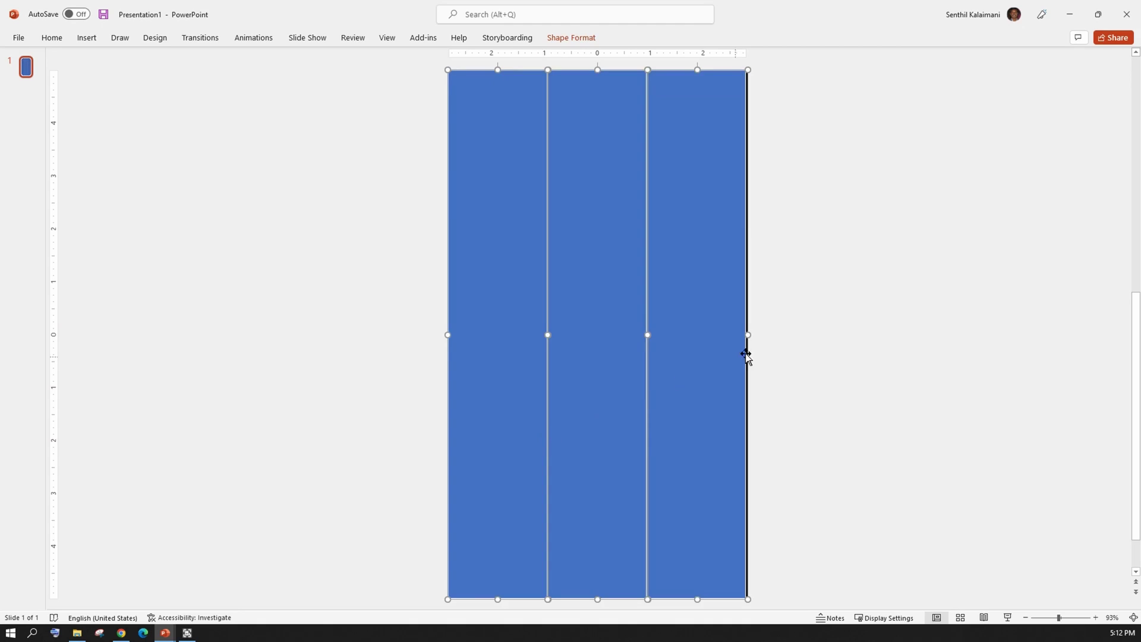
# Step: Delete the blue table so the slide is solid black
pyautogui.click(815, 327)
pyautogui.click(700, 335)
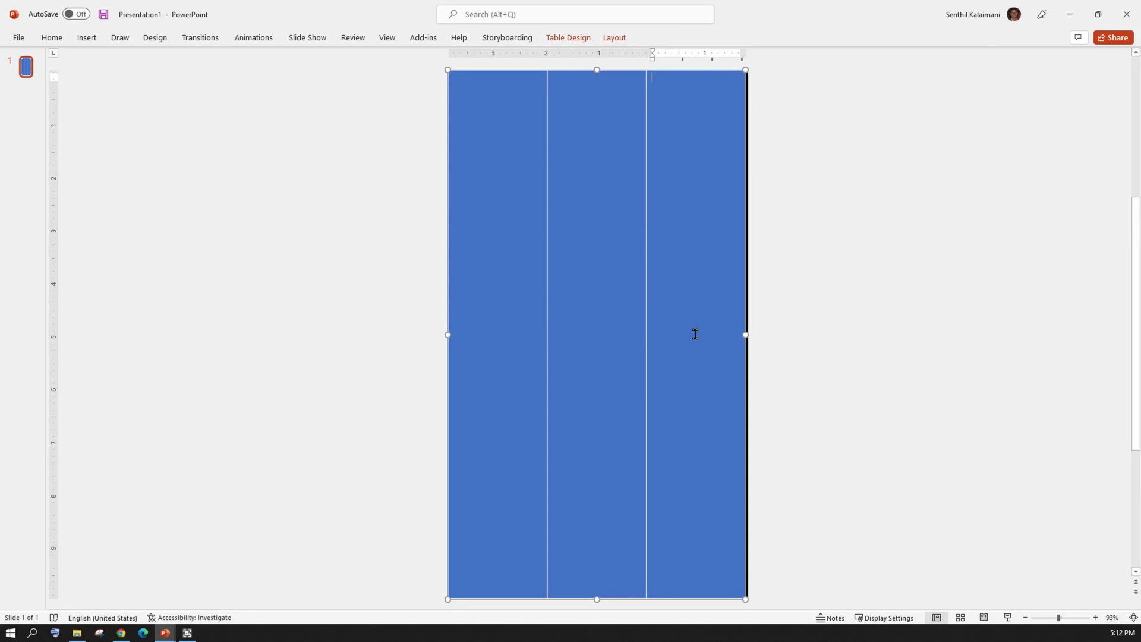
pyautogui.press('Escape')
pyautogui.press('Delete')
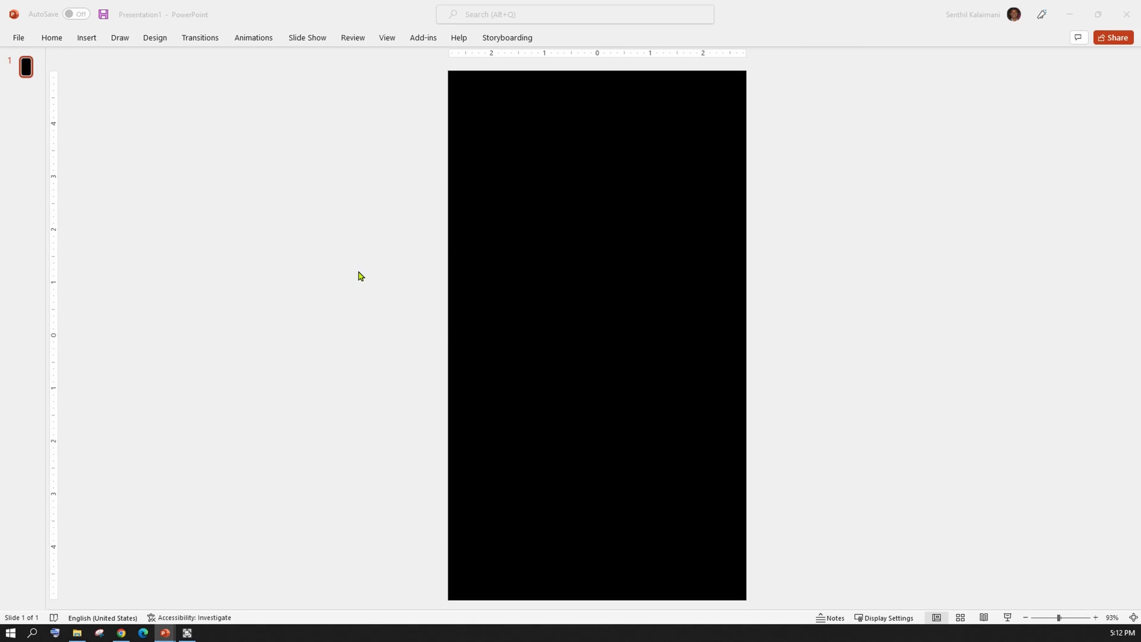
pyautogui.rightClick(381, 246)
# Step: Paste the DZYNER BY DESIGN logo as a picture and align it centre and middle
pyautogui.click(446, 272)
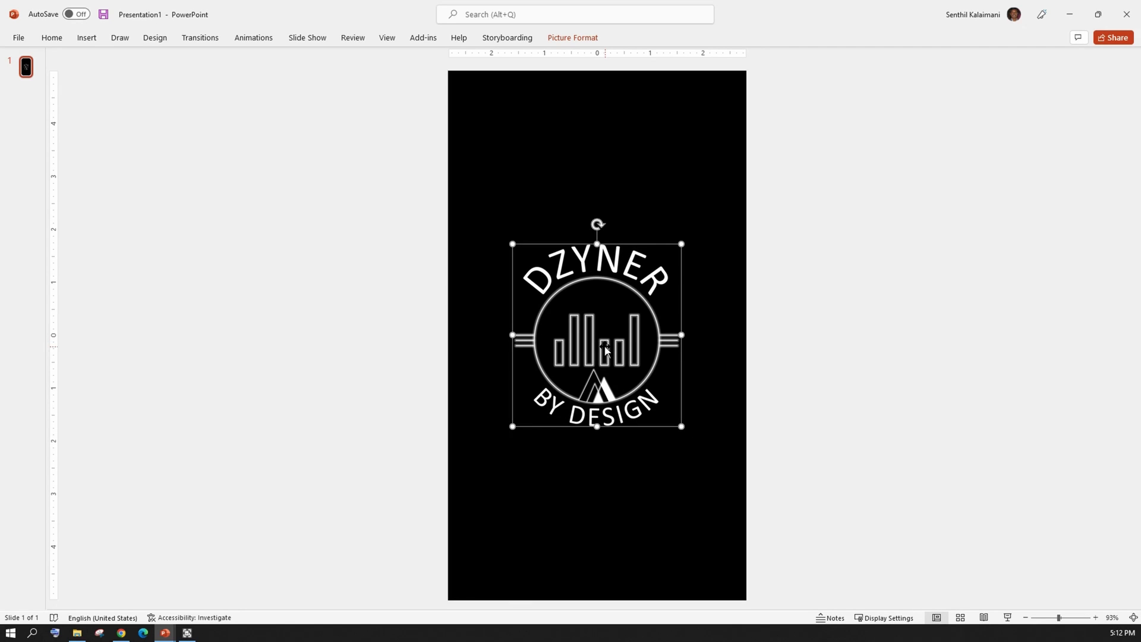
pyautogui.click(582, 38)
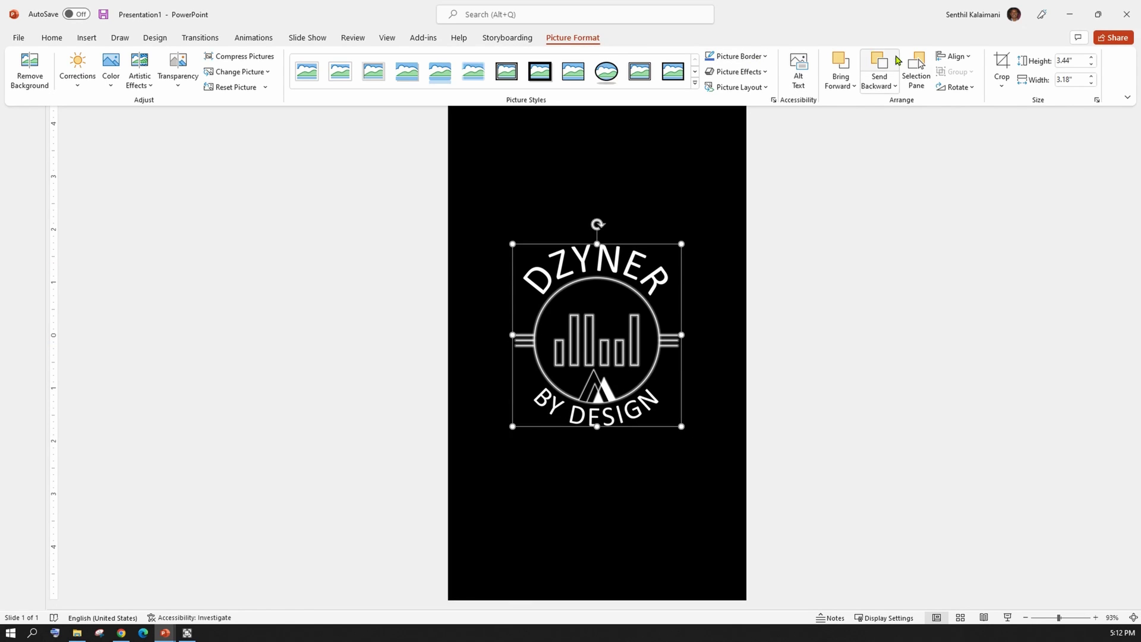
pyautogui.click(955, 56)
pyautogui.click(976, 89)
pyautogui.click(956, 56)
pyautogui.click(957, 141)
pyautogui.click(798, 387)
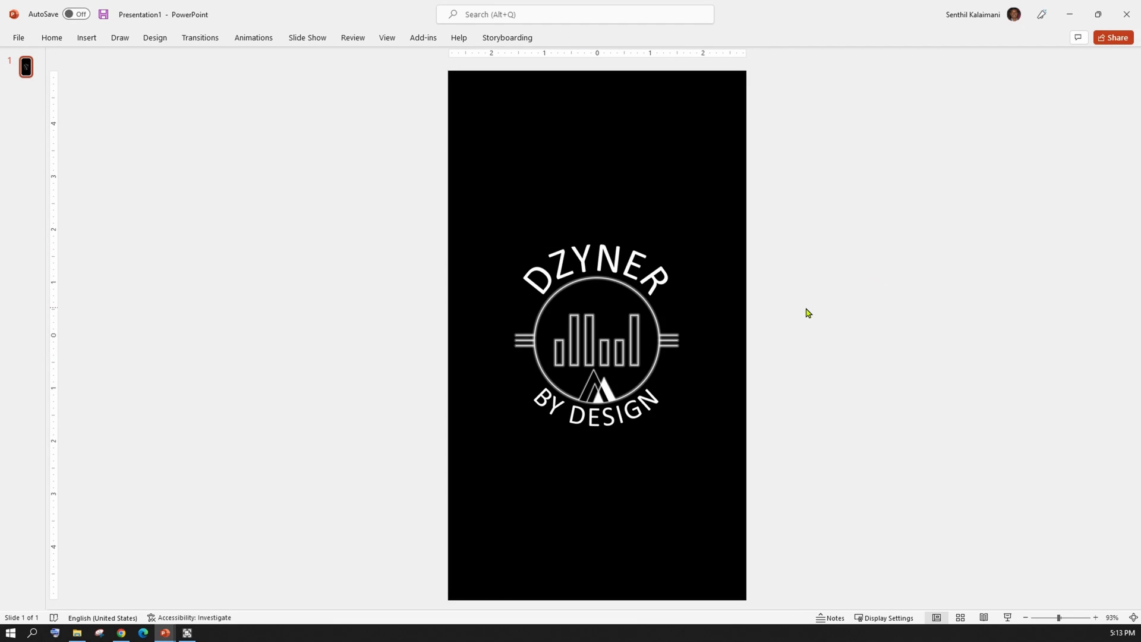
pyautogui.click(1026, 619)
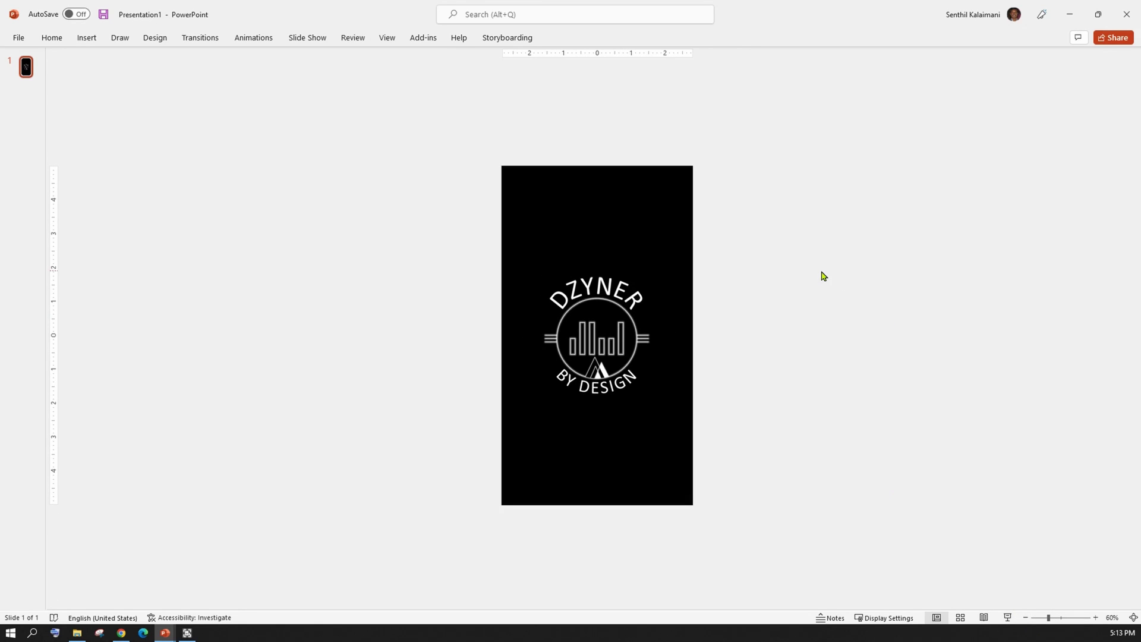
# Step: Draw a small cyan-filled rectangle with no outline at the slide's top-left
pyautogui.click(51, 38)
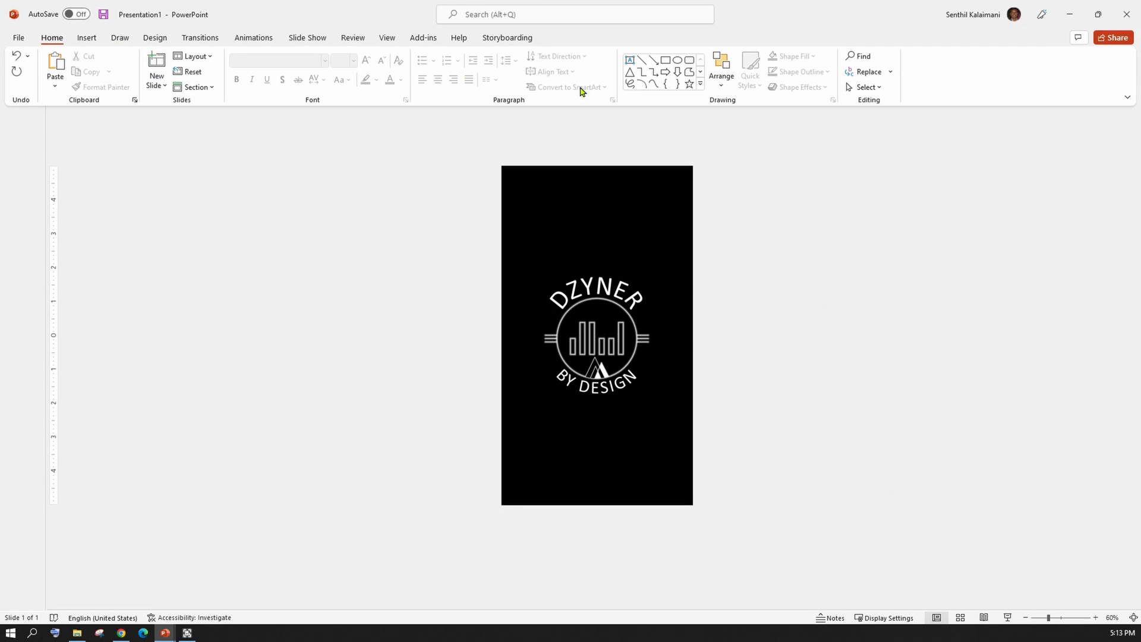
pyautogui.click(666, 60)
pyautogui.moveTo(504, 152); pyautogui.dragTo(566, 166)
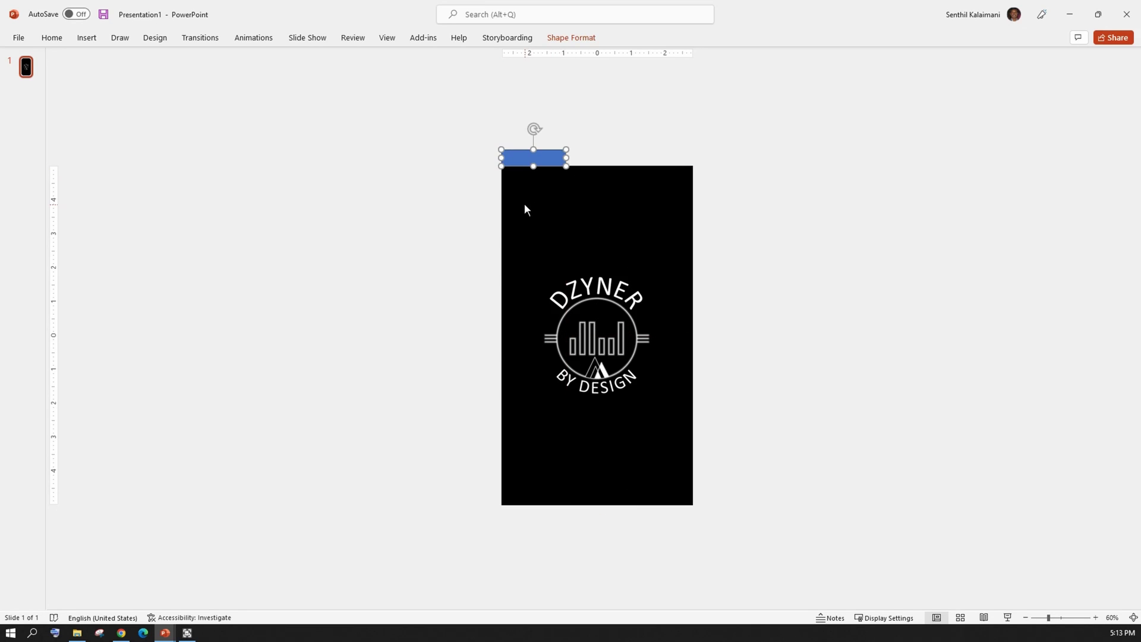
pyautogui.click(570, 37)
pyautogui.click(449, 56)
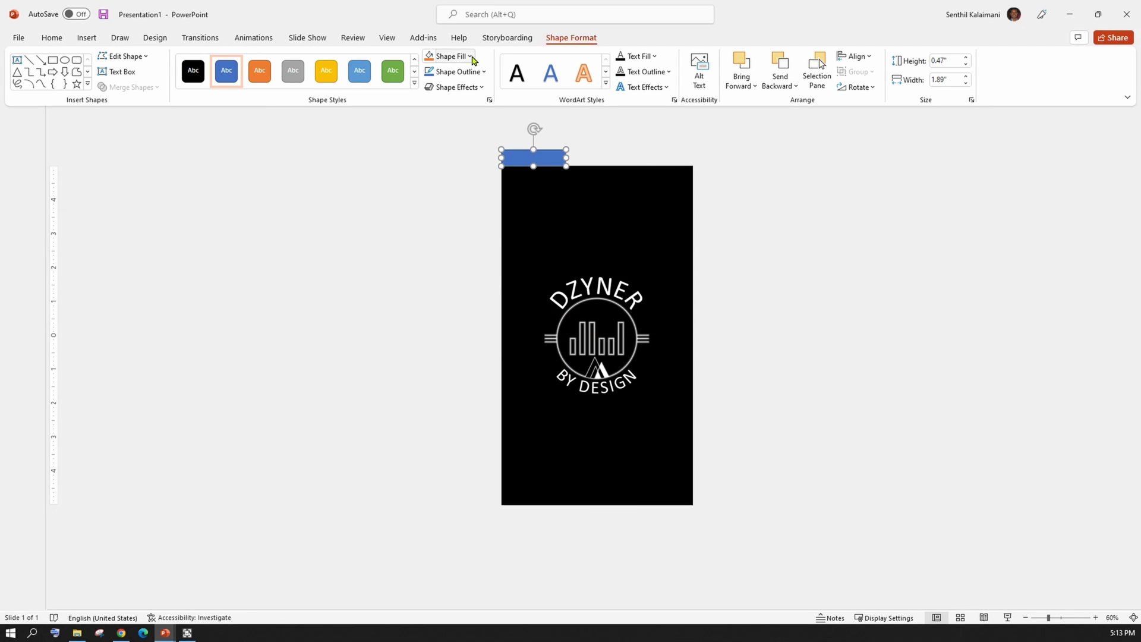
pyautogui.click(476, 206)
pyautogui.click(393, 156)
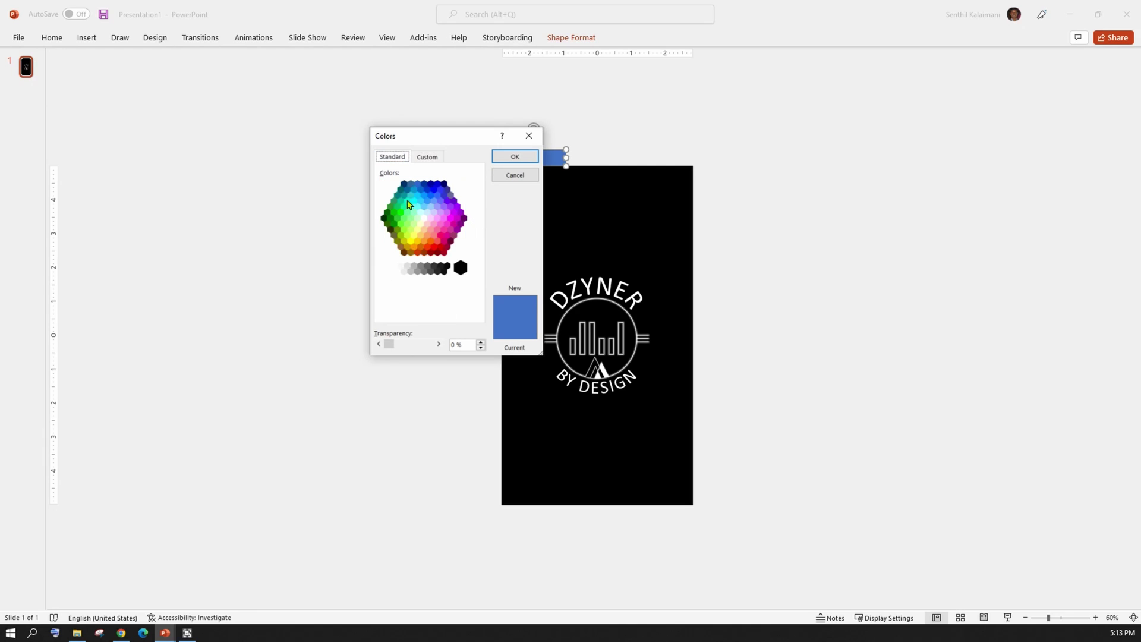
pyautogui.click(410, 202)
pyautogui.click(505, 156)
pyautogui.click(571, 38)
pyautogui.click(461, 71)
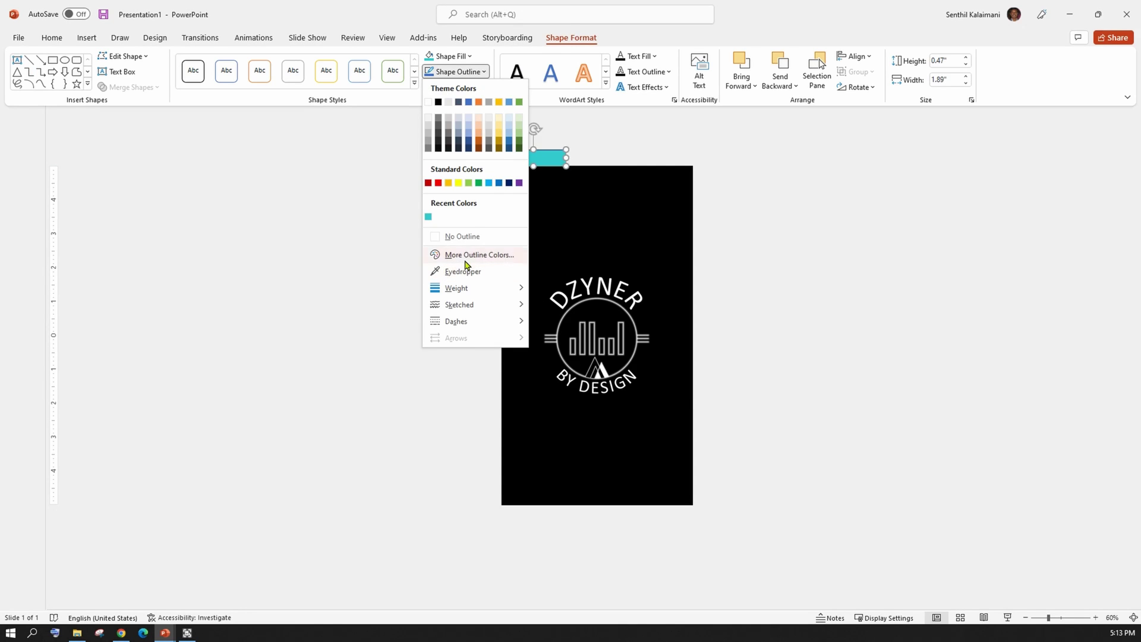
pyautogui.click(480, 237)
# Step: Duplicate the cyan rectangle twice to form a strip across the top edge
pyautogui.click(742, 220)
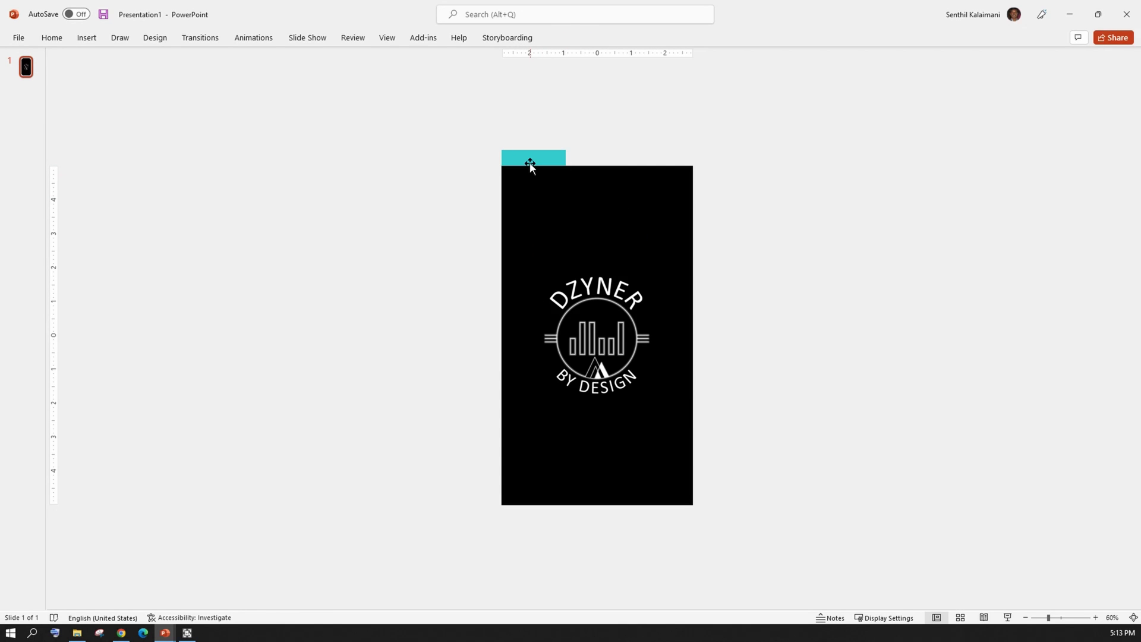
pyautogui.click(530, 162)
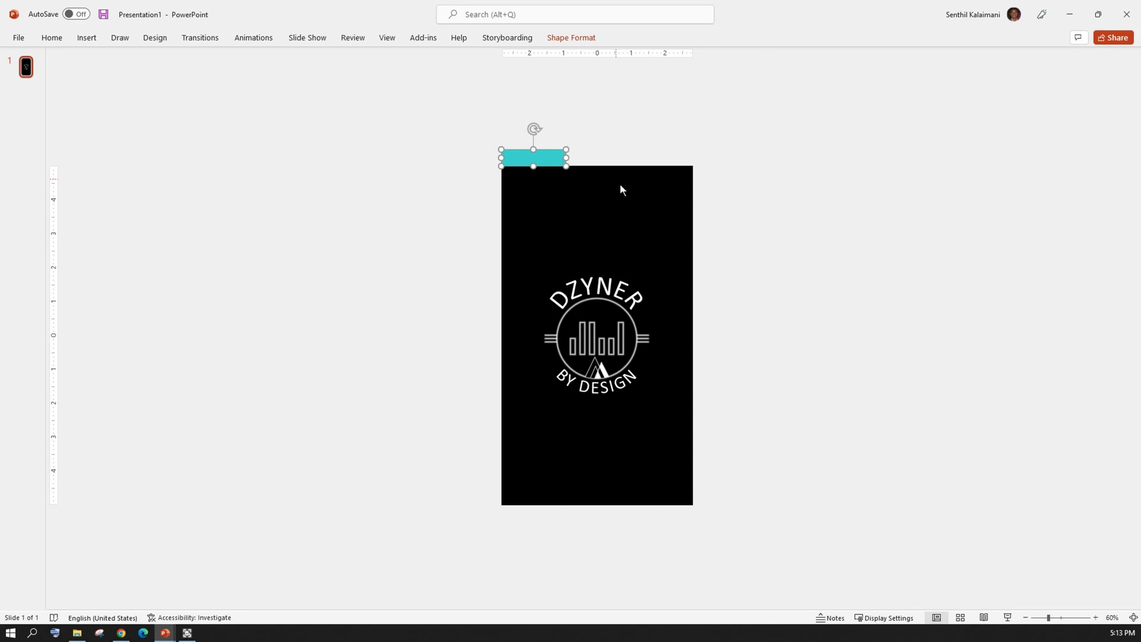
pyautogui.moveTo(543, 163); pyautogui.dragTo(607, 158)
pyautogui.hotkey('ctrl', 'd')
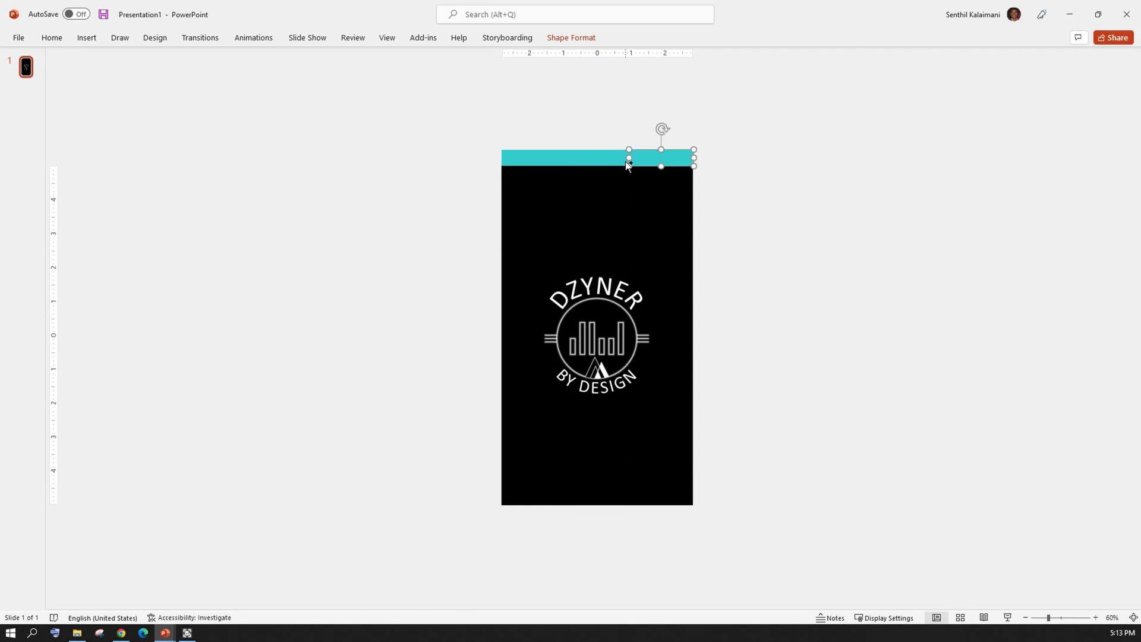
pyautogui.click(798, 335)
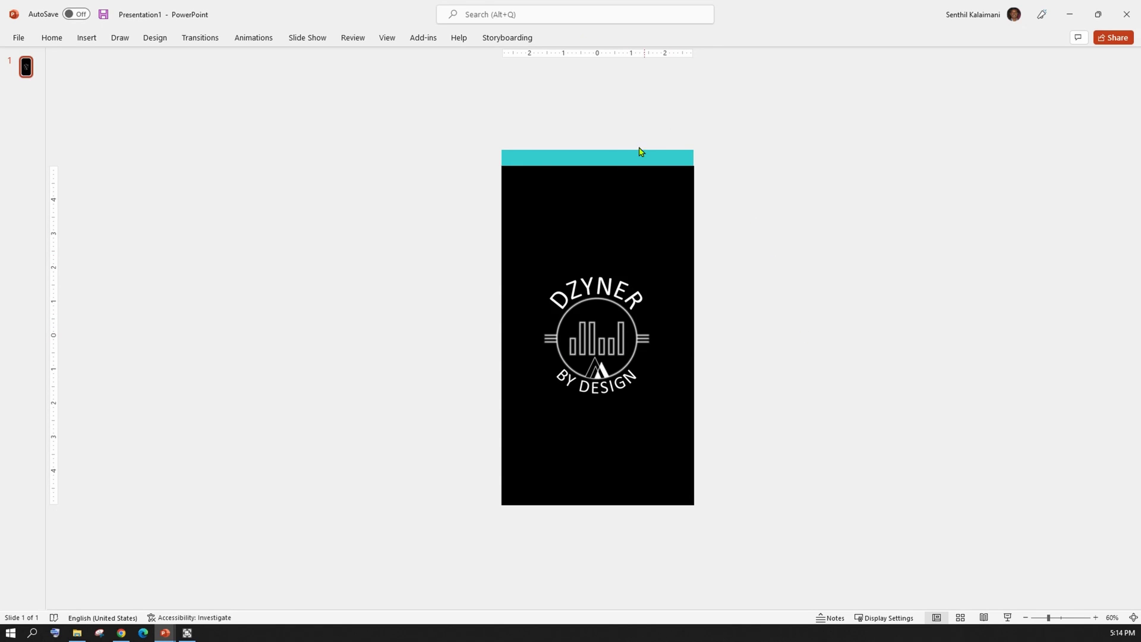
pyautogui.click(515, 159)
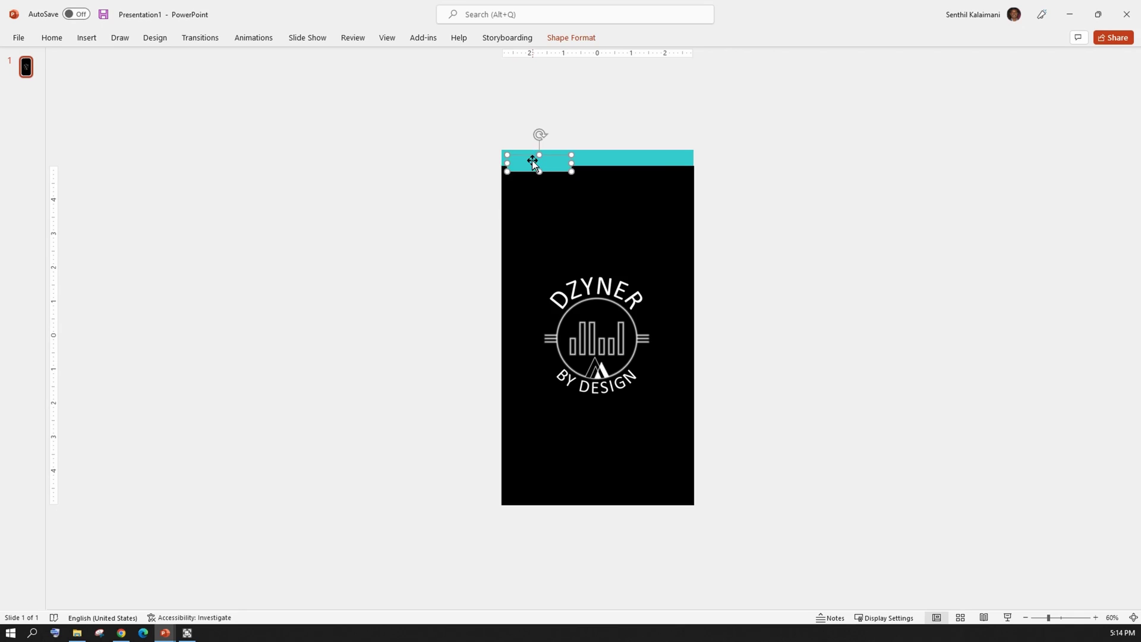
# Step: Copy a cyan rectangle above the strip and recolour it light pink with no outline
pyautogui.moveTo(532, 160); pyautogui.dragTo(534, 107)
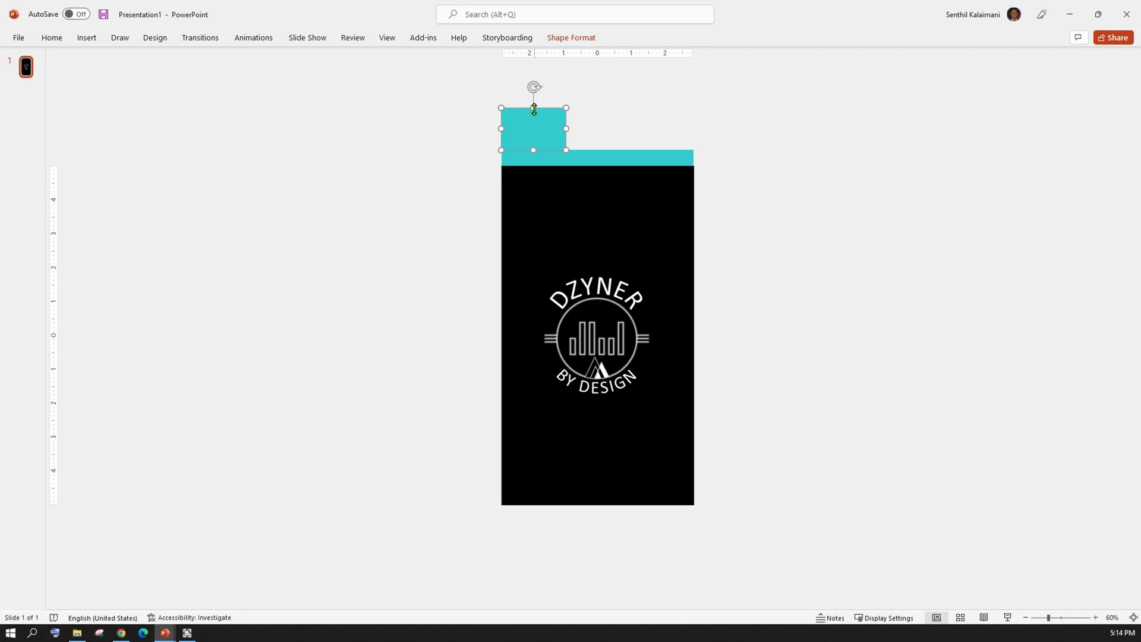
pyautogui.click(570, 39)
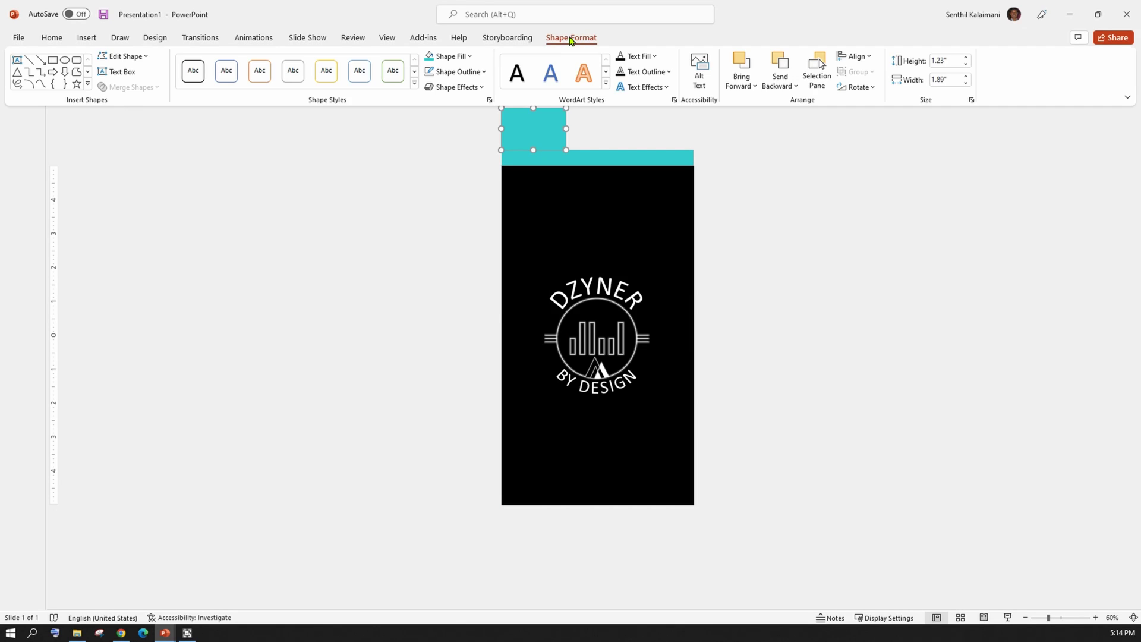
pyautogui.click(469, 57)
pyautogui.click(481, 236)
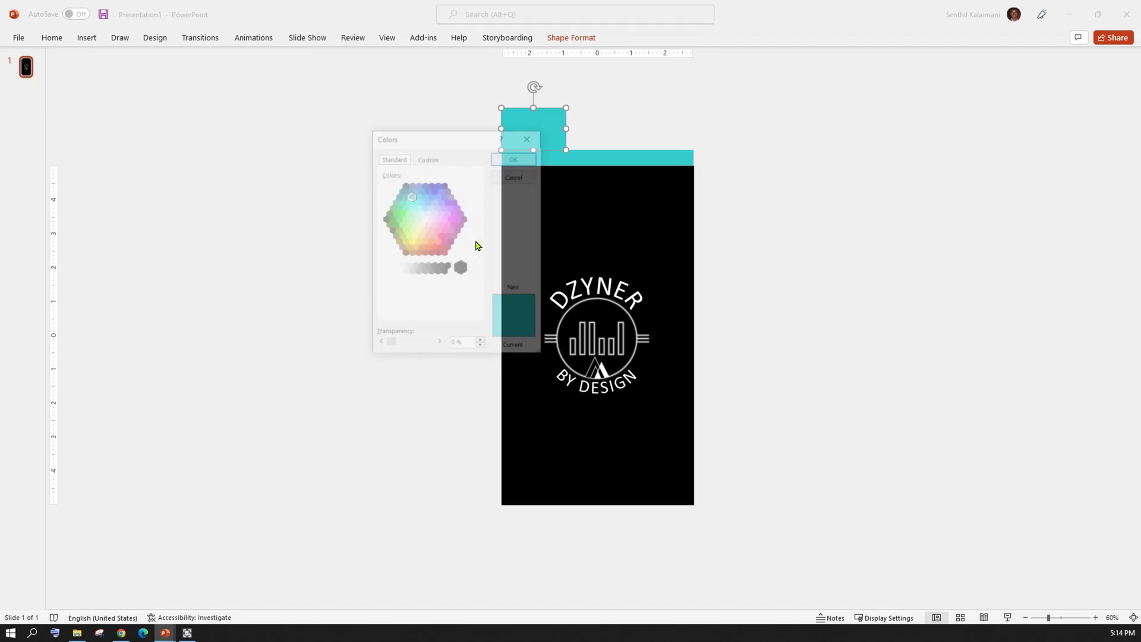
pyautogui.click(441, 230)
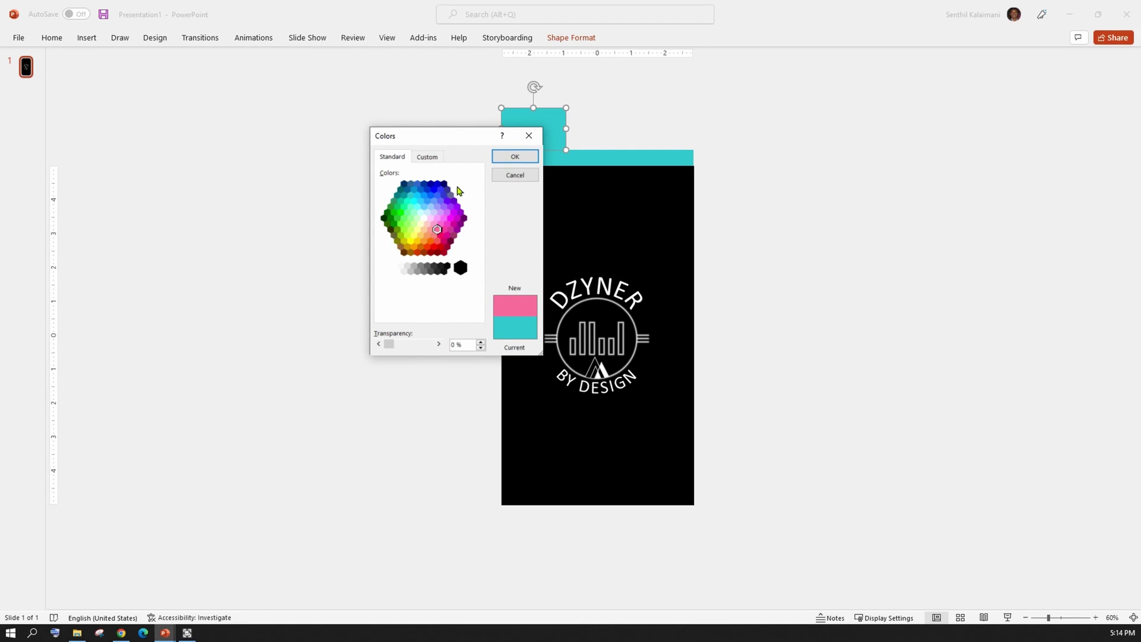
pyautogui.click(434, 236)
pyautogui.click(515, 157)
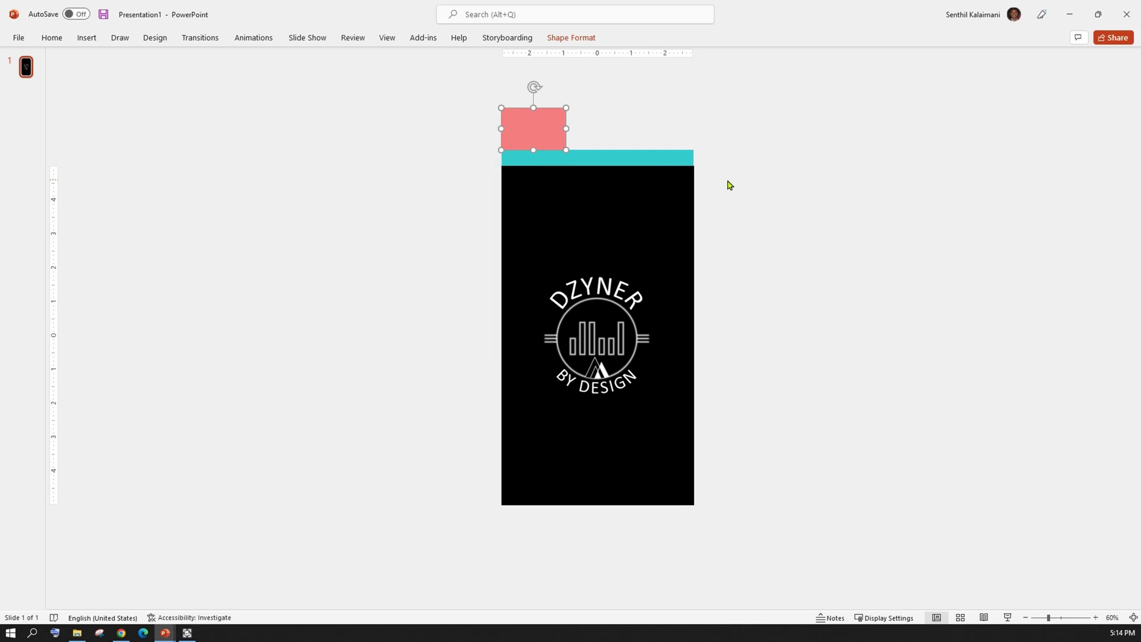
pyautogui.click(576, 41)
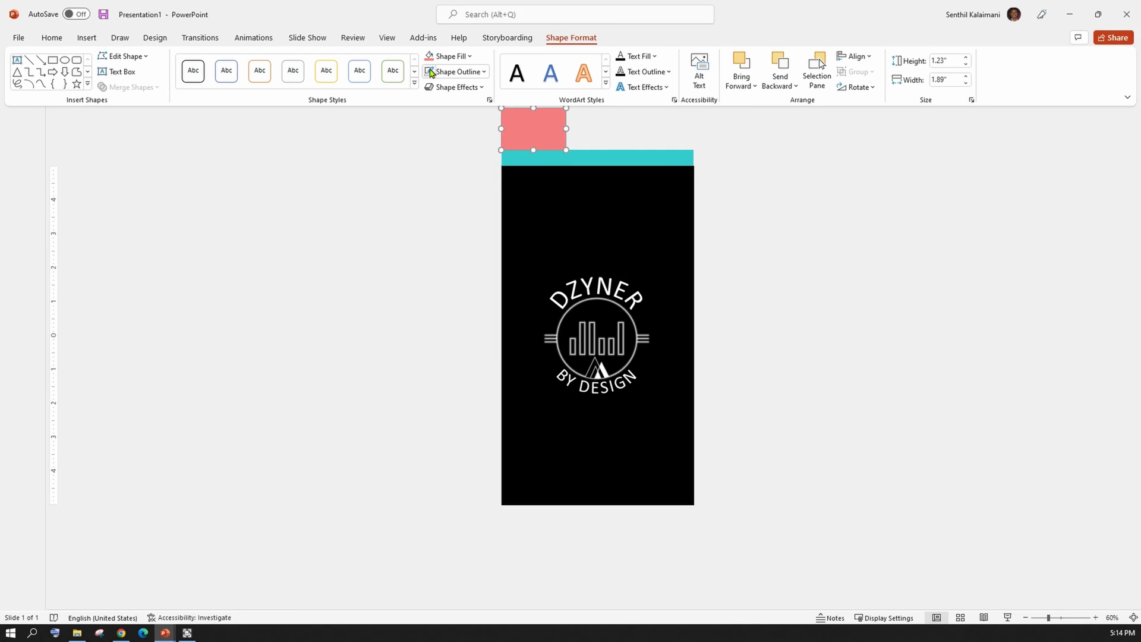
pyautogui.click(801, 150)
# Step: Duplicate the pink rectangle twice to span the slide's top above the cyan strip
pyautogui.click(801, 151)
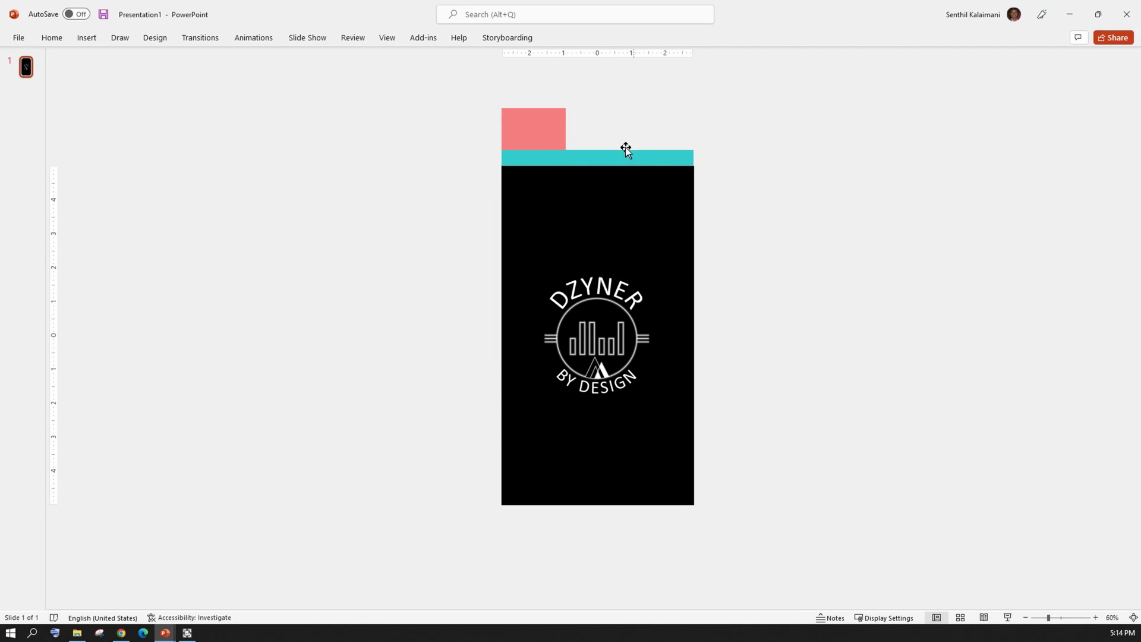
pyautogui.click(543, 133)
pyautogui.moveTo(543, 134); pyautogui.dragTo(597, 138)
pyautogui.hotkey('ctrl', 'd')
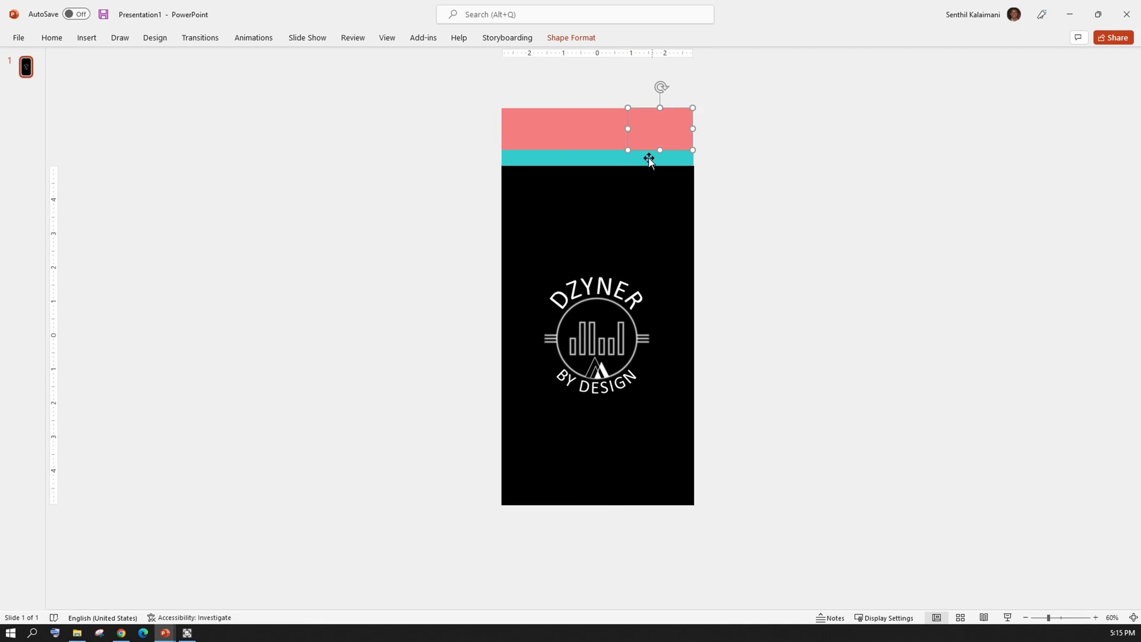
pyautogui.click(767, 154)
# Step: Zoom out and raise the middle column's black, pink and cyan pieces upward
pyautogui.click(1025, 618)
pyautogui.click(1026, 618)
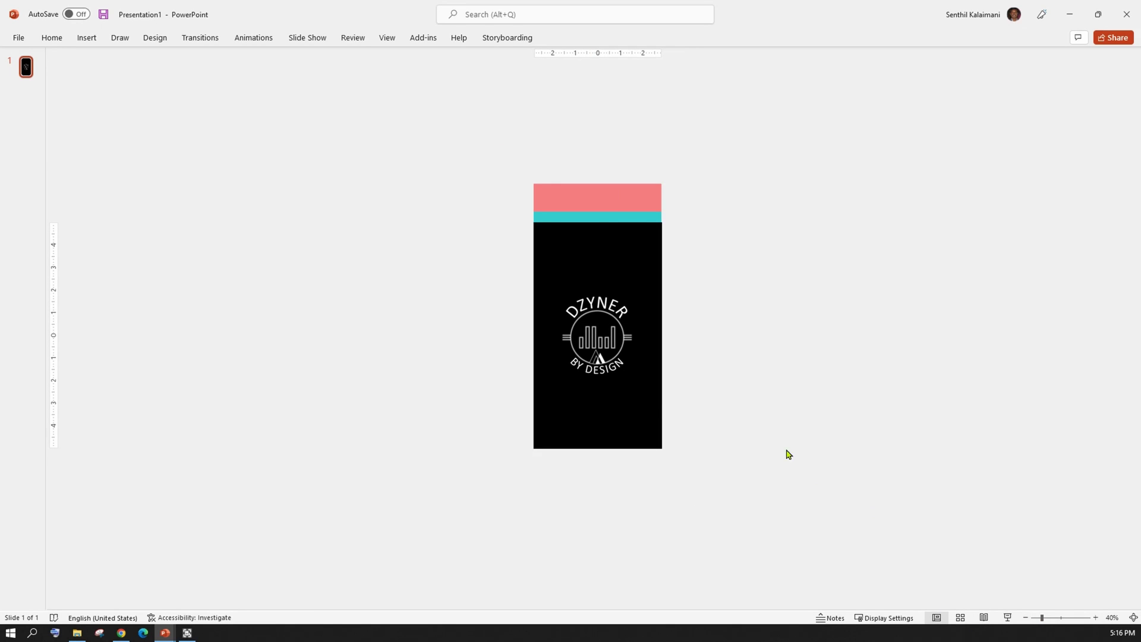
pyautogui.click(599, 403)
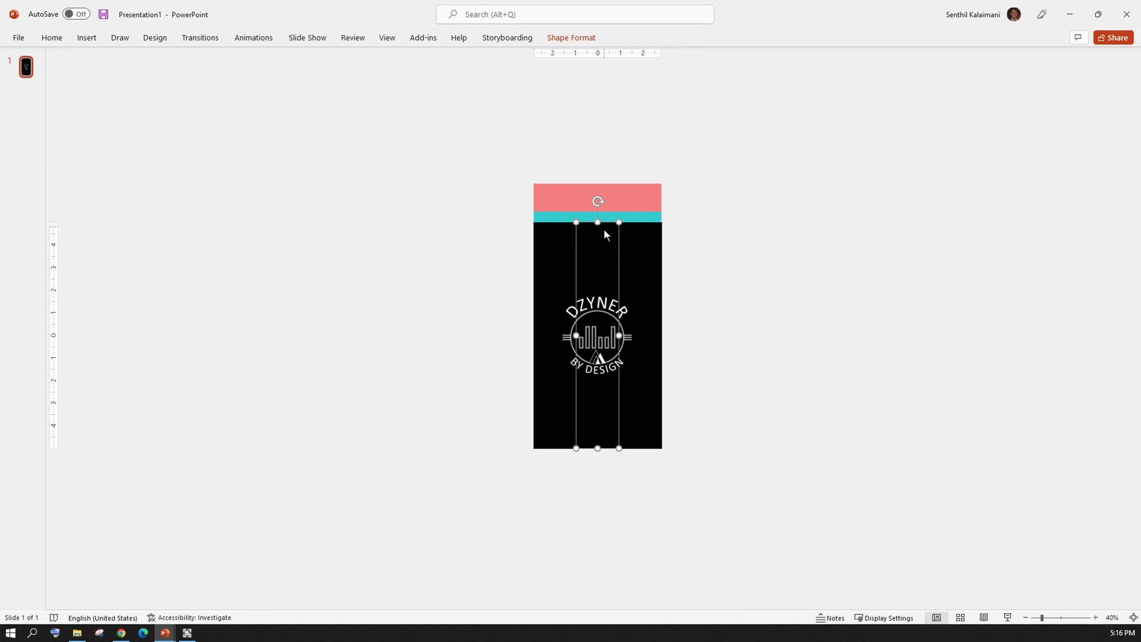
pyautogui.keyDown('shift'); pyautogui.click(610, 198); pyautogui.keyUp('shift')
pyautogui.press('Up')
pyautogui.press('Up')
pyautogui.press('Up')
pyautogui.press('Up')
pyautogui.press('Up')
pyautogui.press('Up')
pyautogui.press('Up')
pyautogui.press('Up')
pyautogui.press('Up')
pyautogui.press('Up')
pyautogui.press('Up')
pyautogui.press('Up')
pyautogui.press('Up')
pyautogui.press('Up')
pyautogui.press('Up')
pyautogui.press('Up')
pyautogui.press('Up')
pyautogui.press('Up')
pyautogui.press('Up')
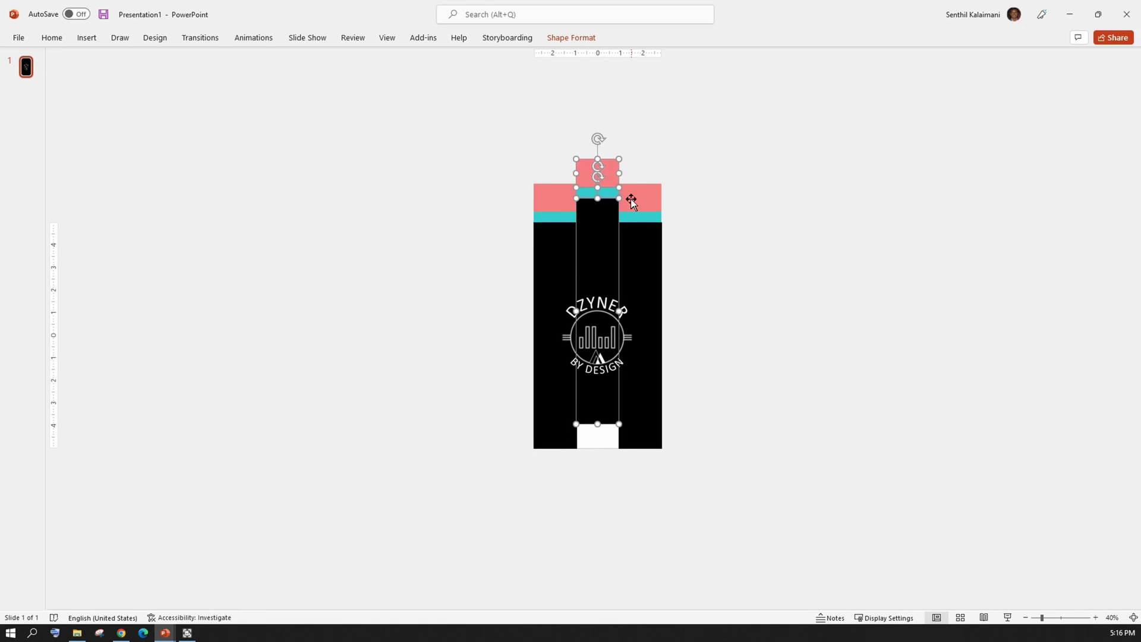
pyautogui.press('Up')
pyautogui.press('Up')
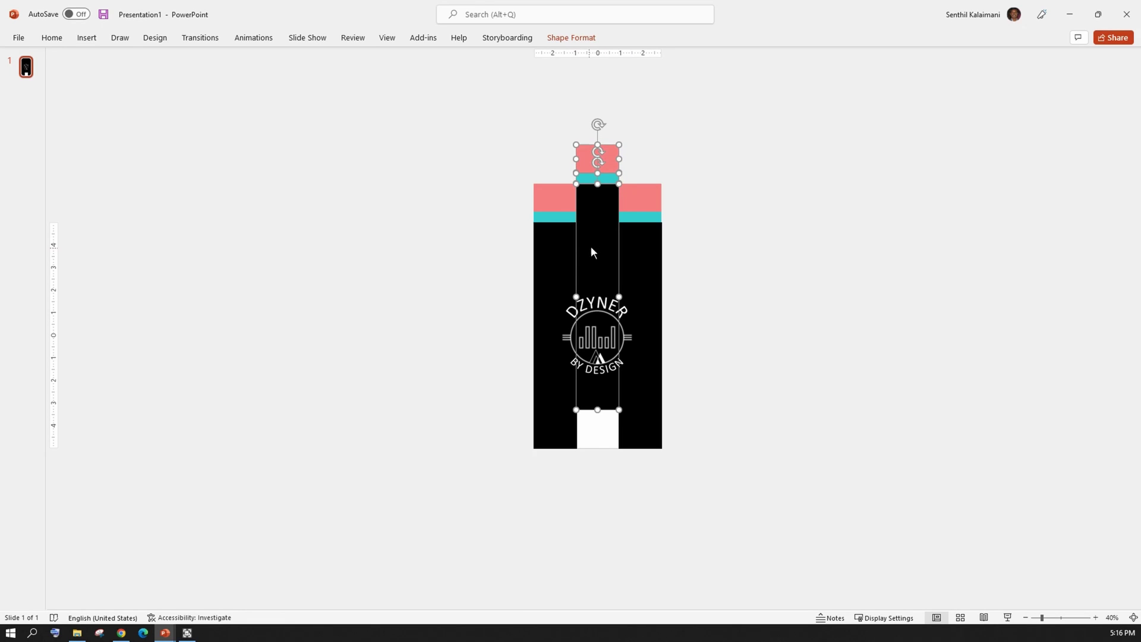
pyautogui.press('Escape')
# Step: Raise the right column's pieces higher than the middle column
pyautogui.click(640, 388)
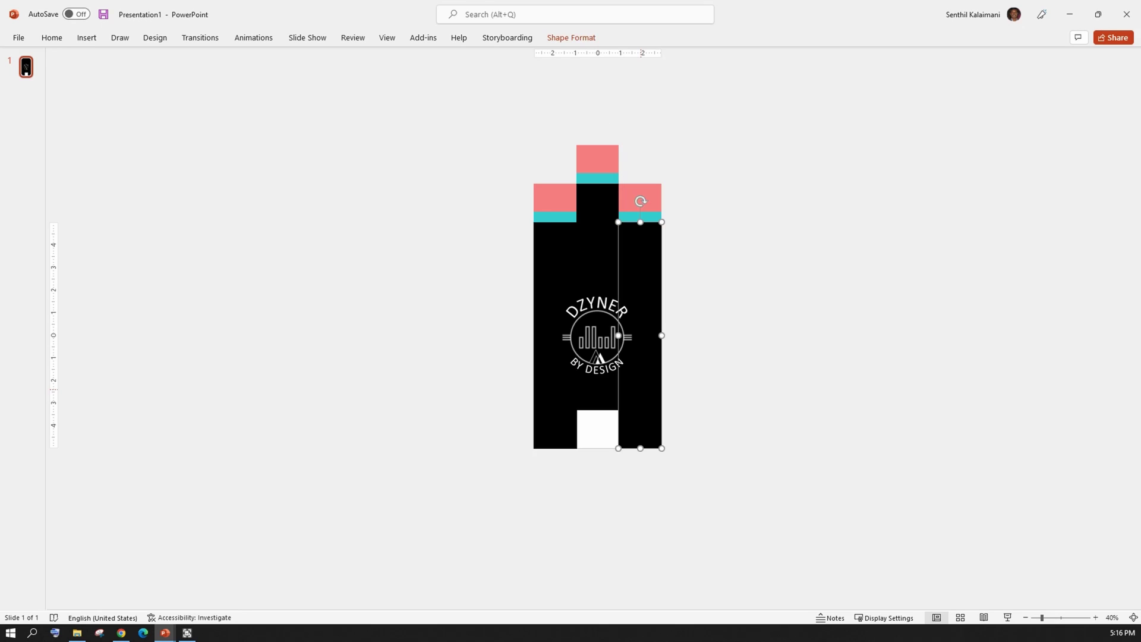
pyautogui.keyDown('shift'); pyautogui.click(644, 196); pyautogui.keyUp('shift')
pyautogui.press('Up')
pyautogui.press('Up')
pyautogui.press('Up')
pyautogui.press('Up')
pyautogui.press('Up')
pyautogui.press('Up')
pyautogui.press('Up')
pyautogui.press('Up')
pyautogui.press('Up')
pyautogui.press('Up')
pyautogui.press('Up')
pyautogui.press('Up')
pyautogui.press('Up')
pyautogui.press('Up')
pyautogui.press('Up')
pyautogui.press('Up')
pyautogui.press('Up')
pyautogui.press('Up')
pyautogui.press('Up')
pyautogui.press('Up')
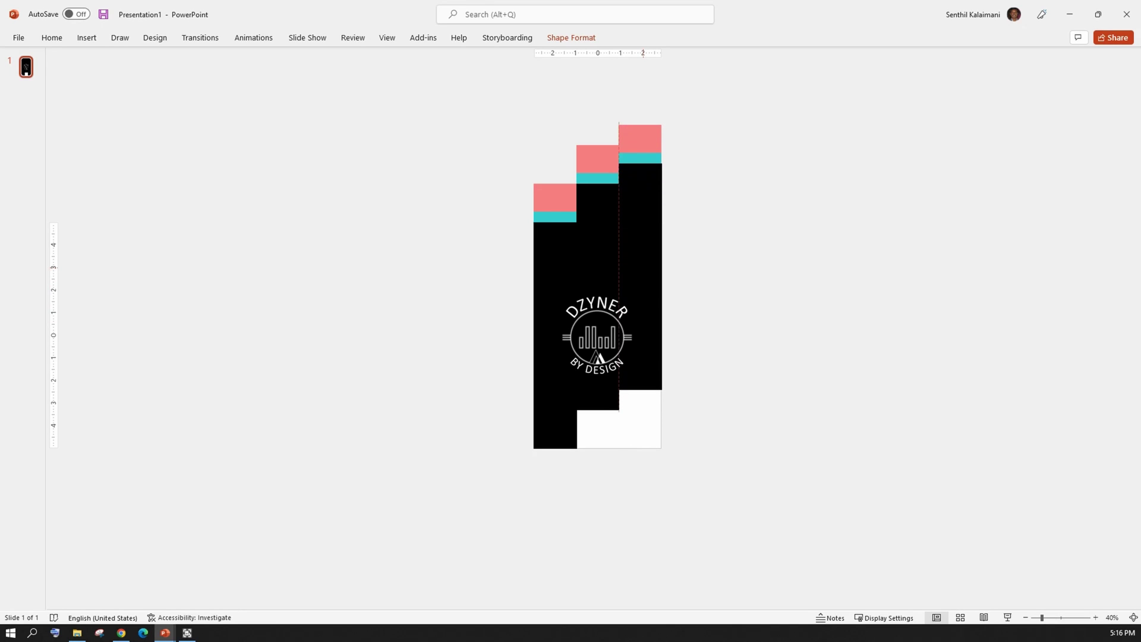
pyautogui.press('Up')
pyautogui.press('Up')
pyautogui.press('Up')
pyautogui.press('Up')
pyautogui.press('Up')
pyautogui.press('Up')
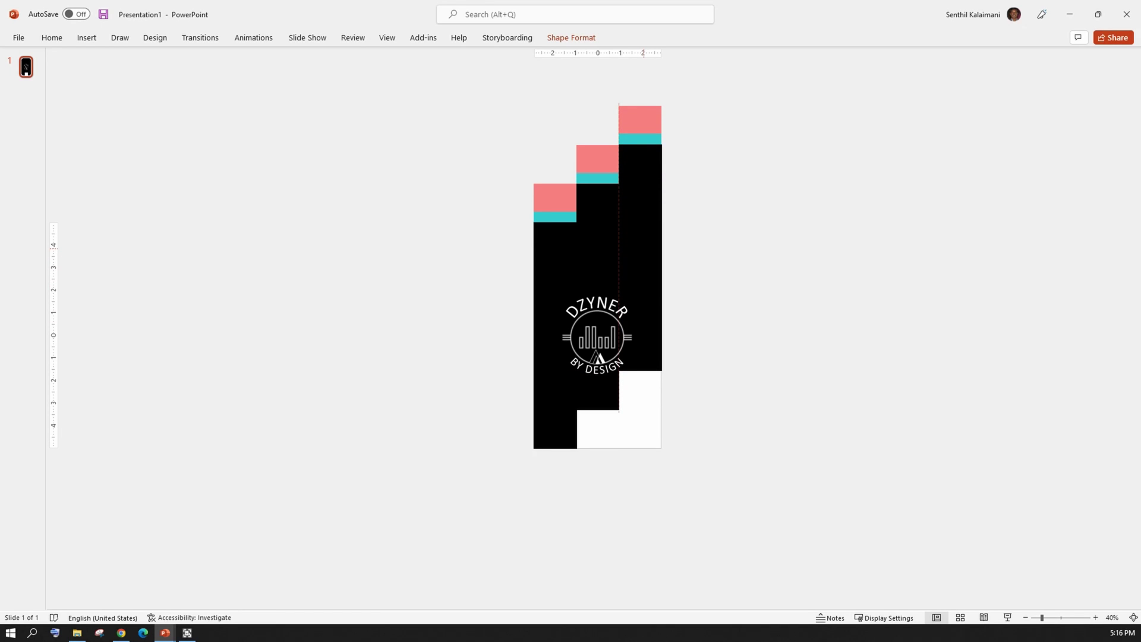
pyautogui.click(807, 305)
# Step: Extend the middle and right black rectangles down to the slide bottom
pyautogui.click(597, 392)
pyautogui.moveTo(597, 410); pyautogui.dragTo(594, 448)
pyautogui.click(643, 367)
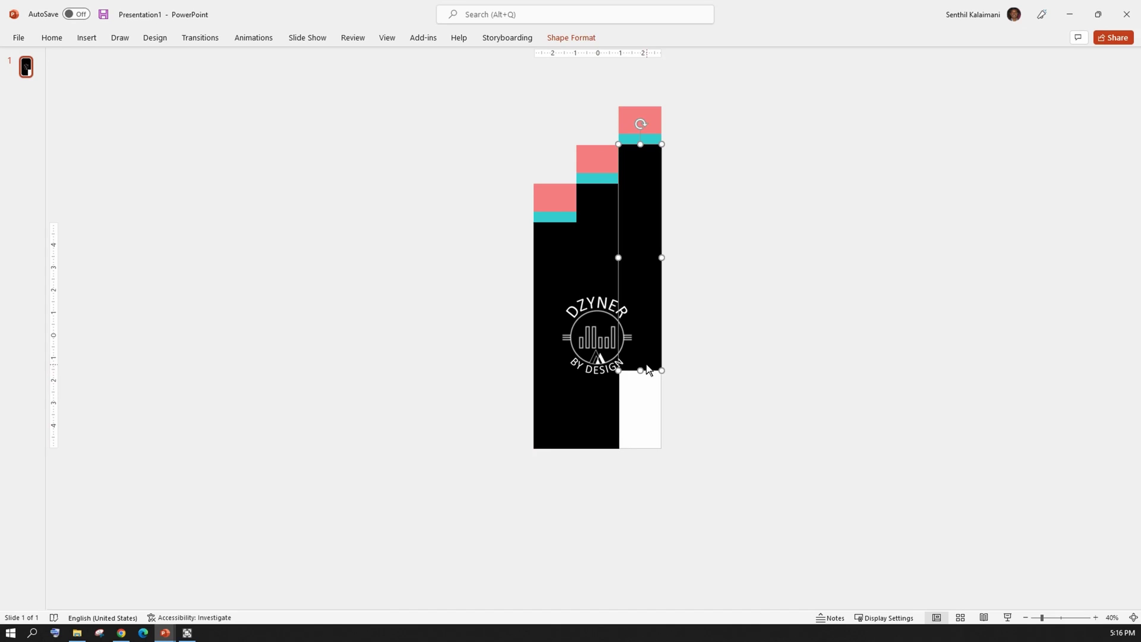
pyautogui.moveTo(640, 372); pyautogui.dragTo(637, 448)
pyautogui.click(758, 432)
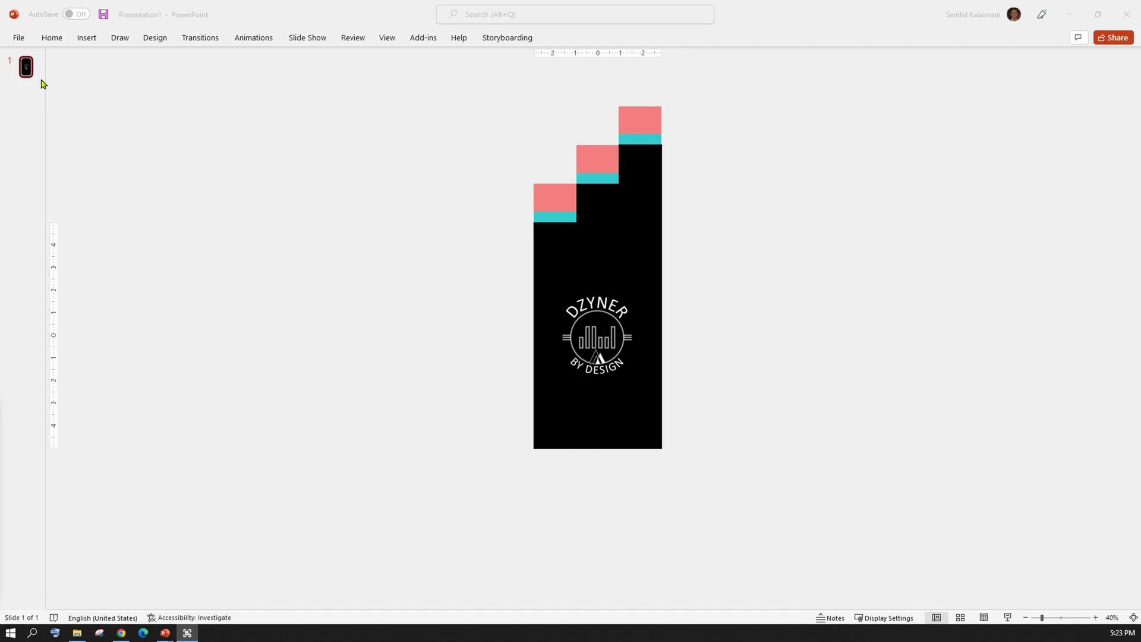
# Step: Duplicate slide 1 as slide 2 and delete the DZYNER logo from it
pyautogui.click(25, 72)
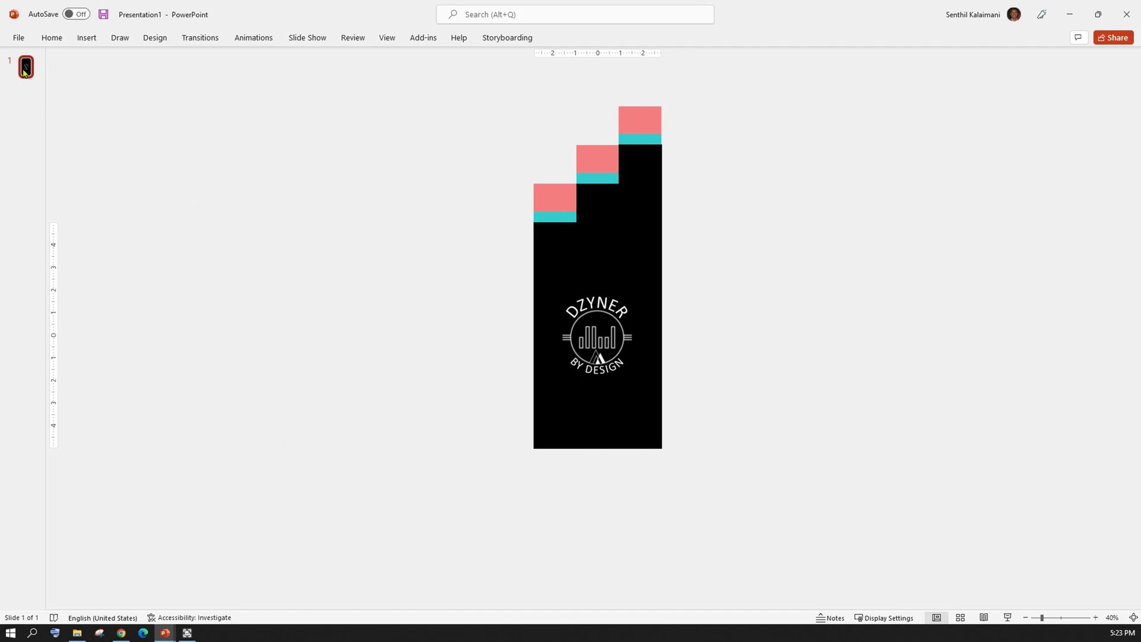
pyautogui.rightClick(23, 71)
pyautogui.click(59, 171)
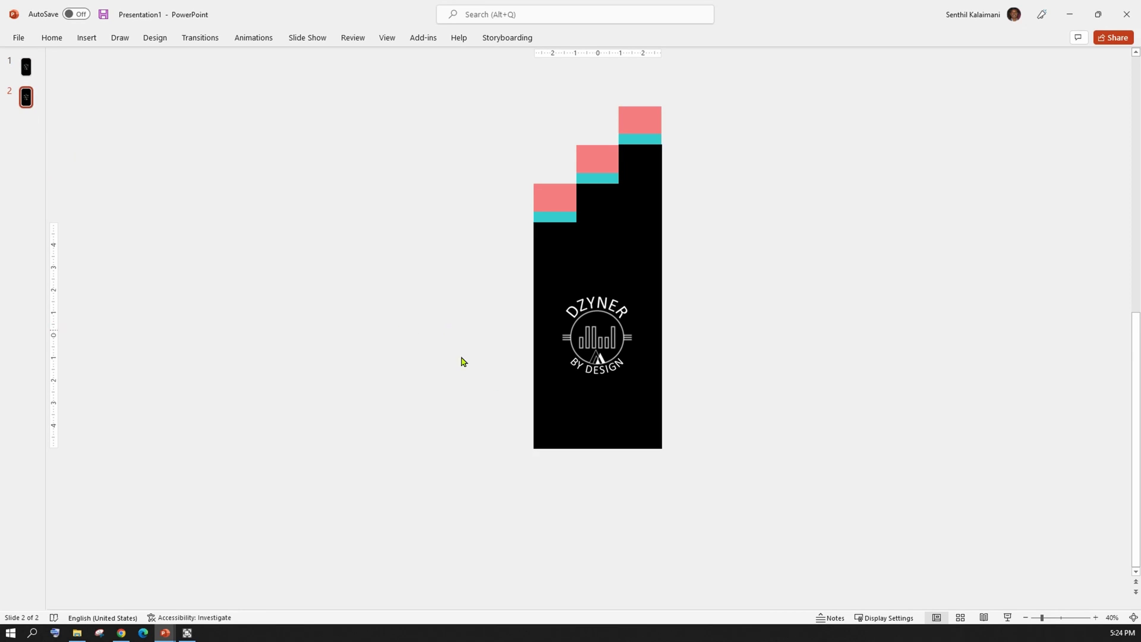
pyautogui.click(588, 327)
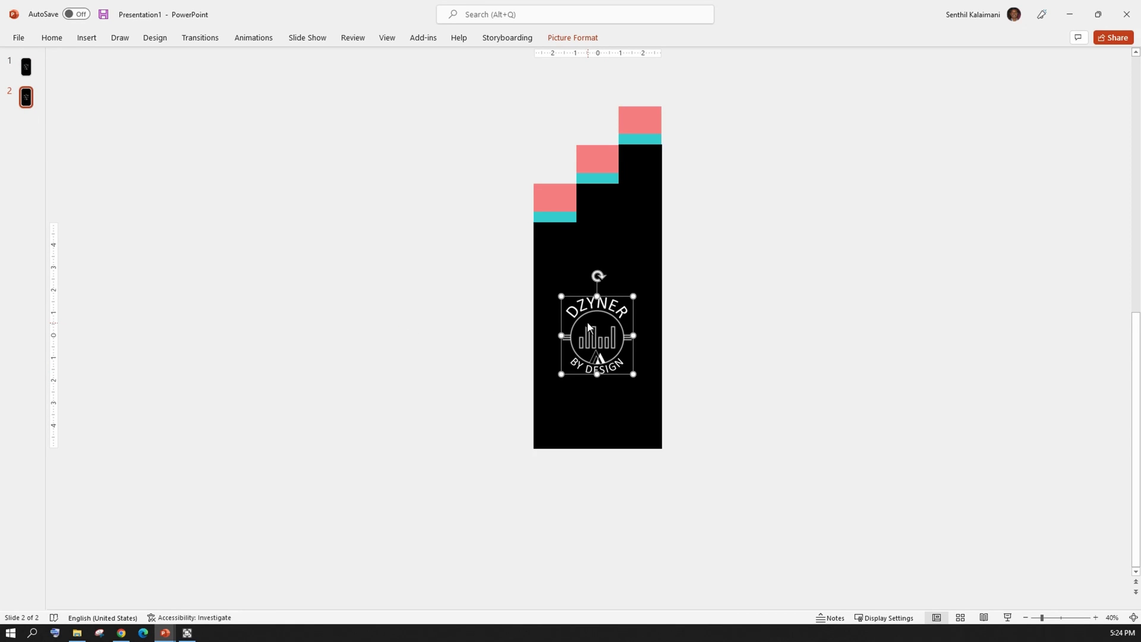
pyautogui.press('Delete')
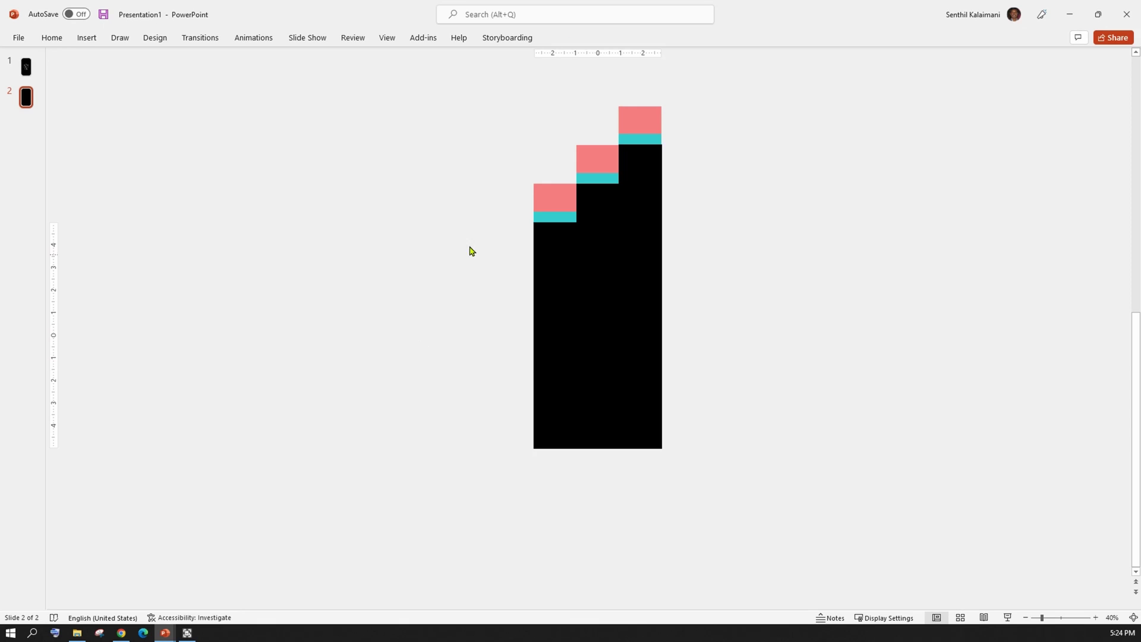
# Step: Move all the stepped bar shapes below slide 2, snapped to its left edge
pyautogui.moveTo(480, 83); pyautogui.dragTo(726, 531)
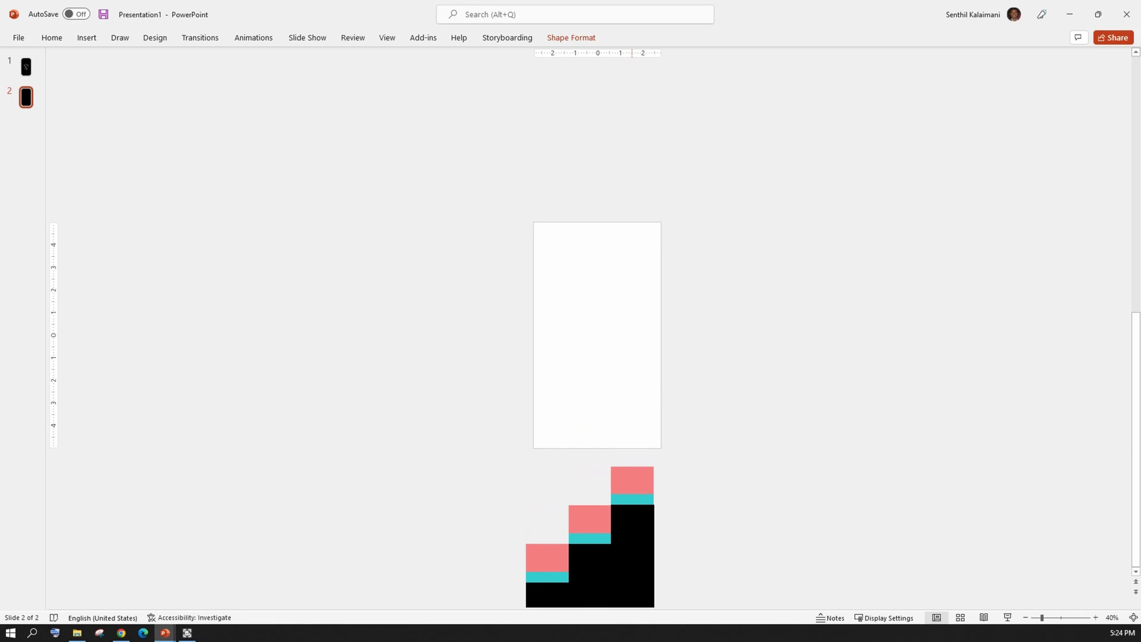
pyautogui.moveTo(594, 571); pyautogui.dragTo(602, 572)
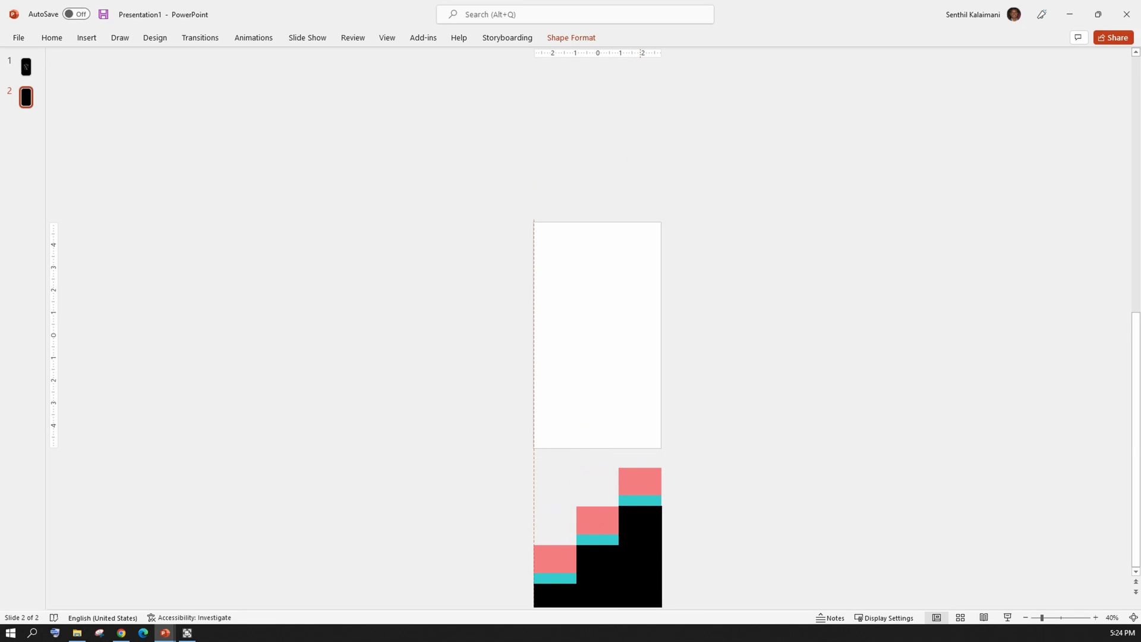
pyautogui.scroll(-3, 737, 453)
pyautogui.click(737, 454)
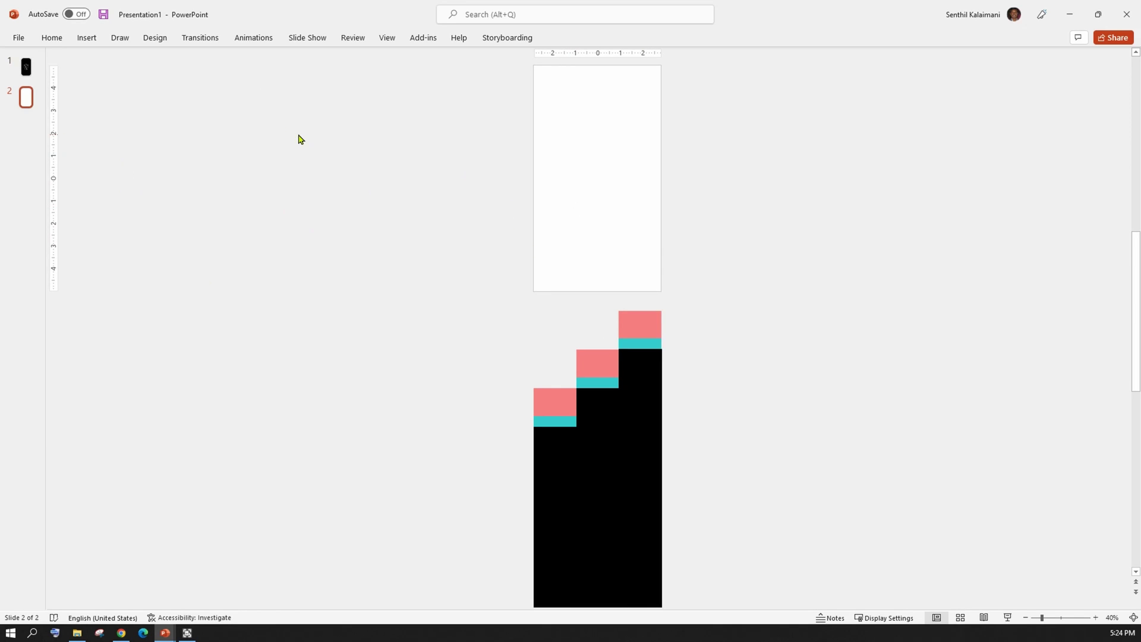
# Step: Give slide 2 a Morph transition with the Objects effect option, then return to slide 1
pyautogui.click(199, 39)
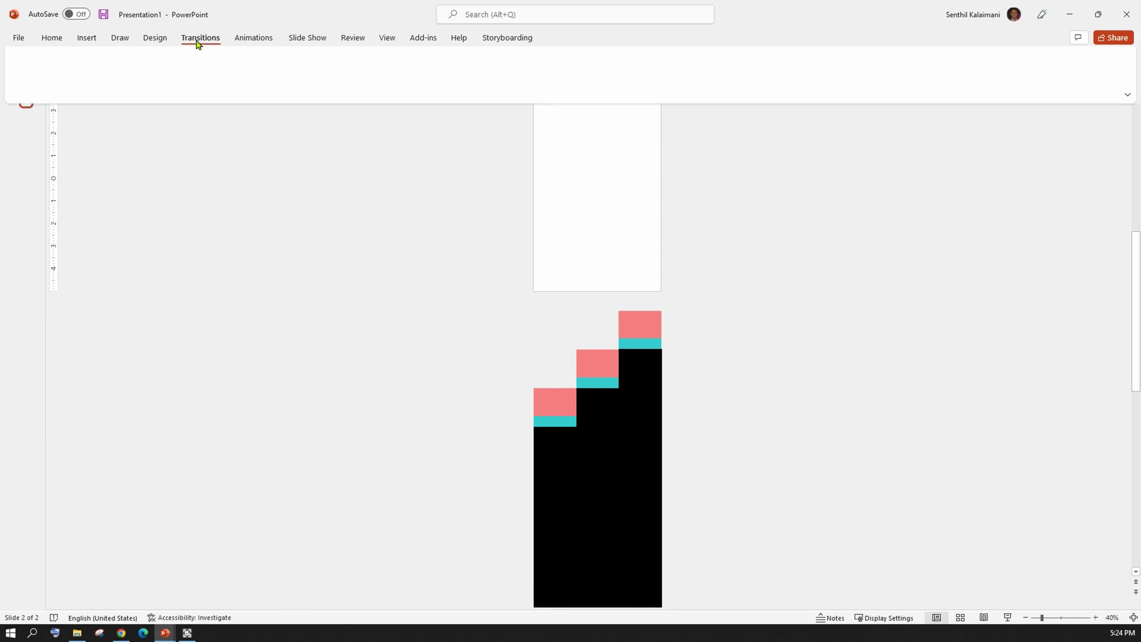
pyautogui.click(127, 77)
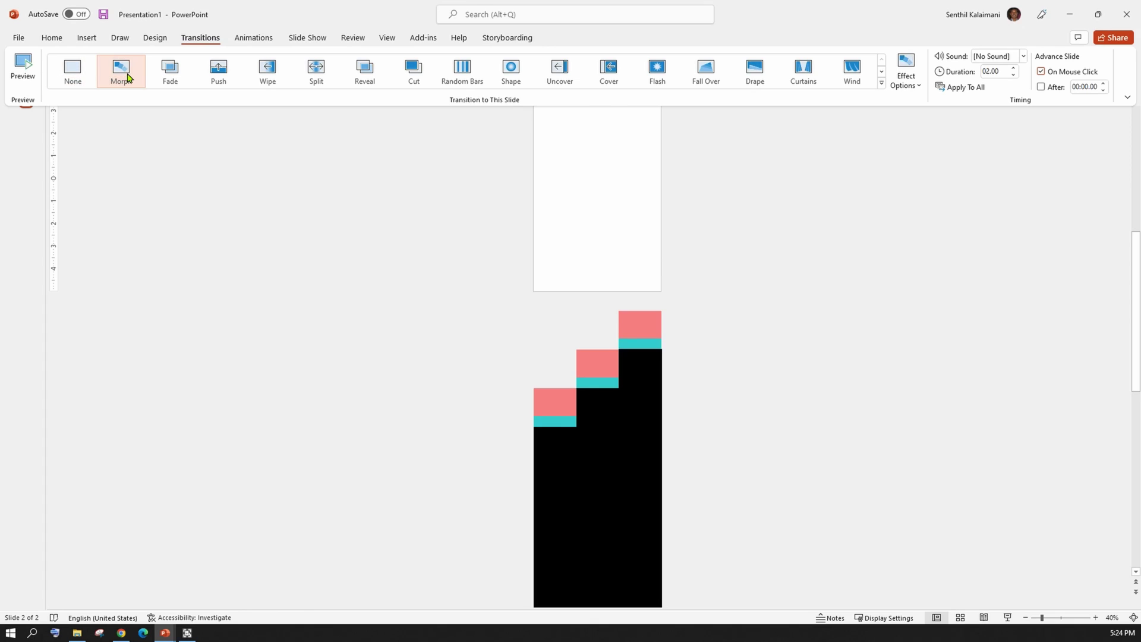
pyautogui.click(907, 85)
pyautogui.click(914, 113)
pyautogui.click(145, 219)
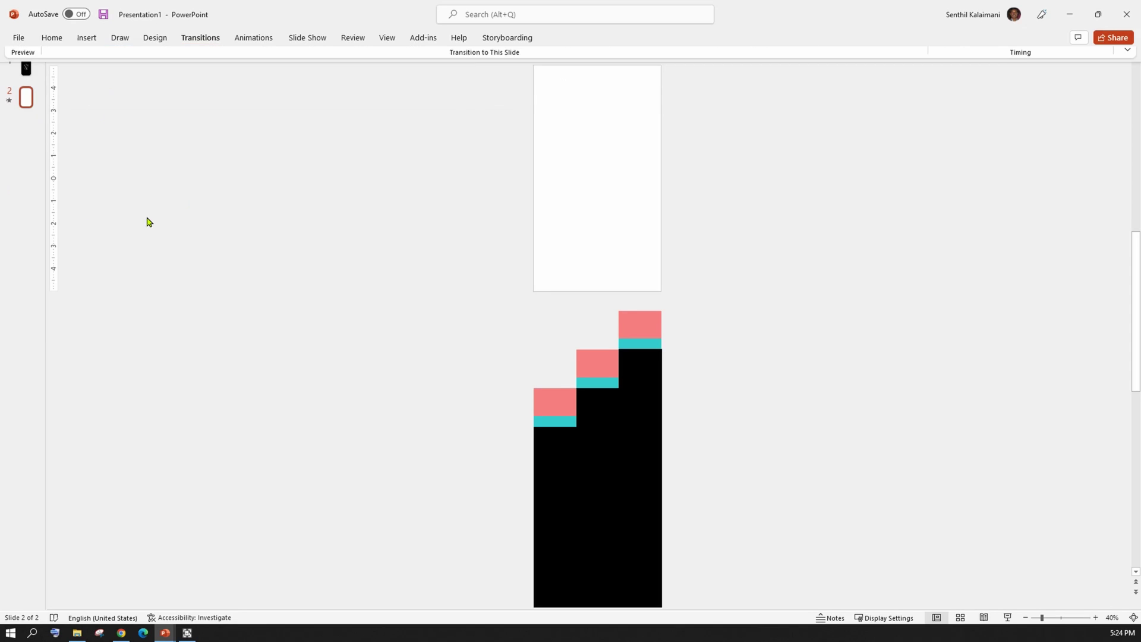
pyautogui.press('pageup')
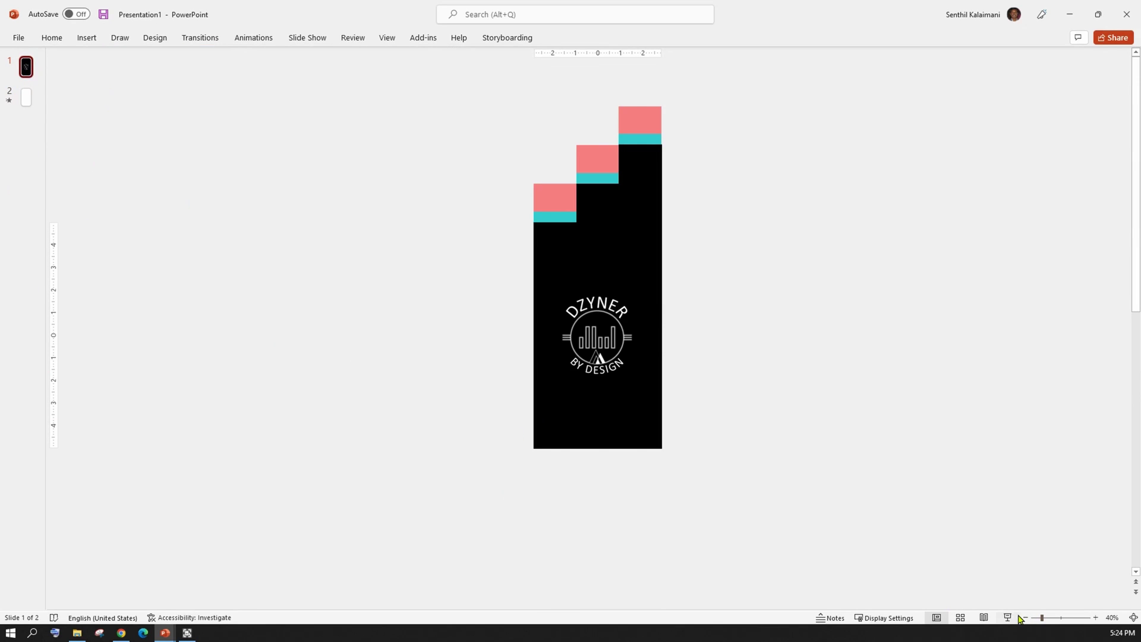
# Step: Preview the slideshow from slide 1 through the Morph to slide 2, then exit
pyautogui.click(1009, 619)
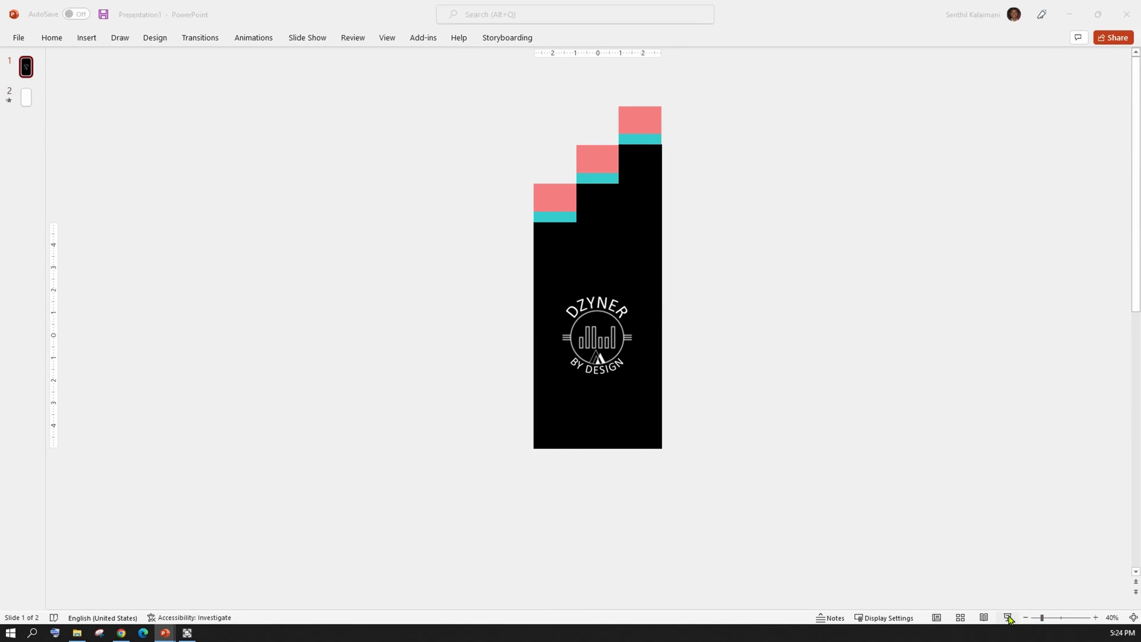
pyautogui.press('Right')
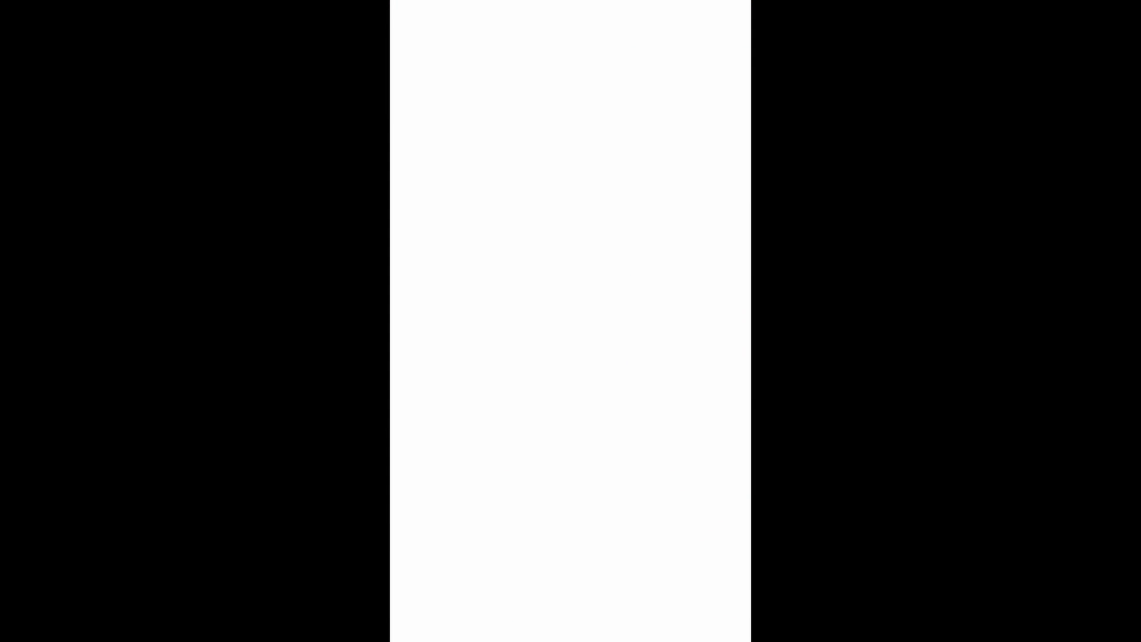
pyautogui.press('Escape')
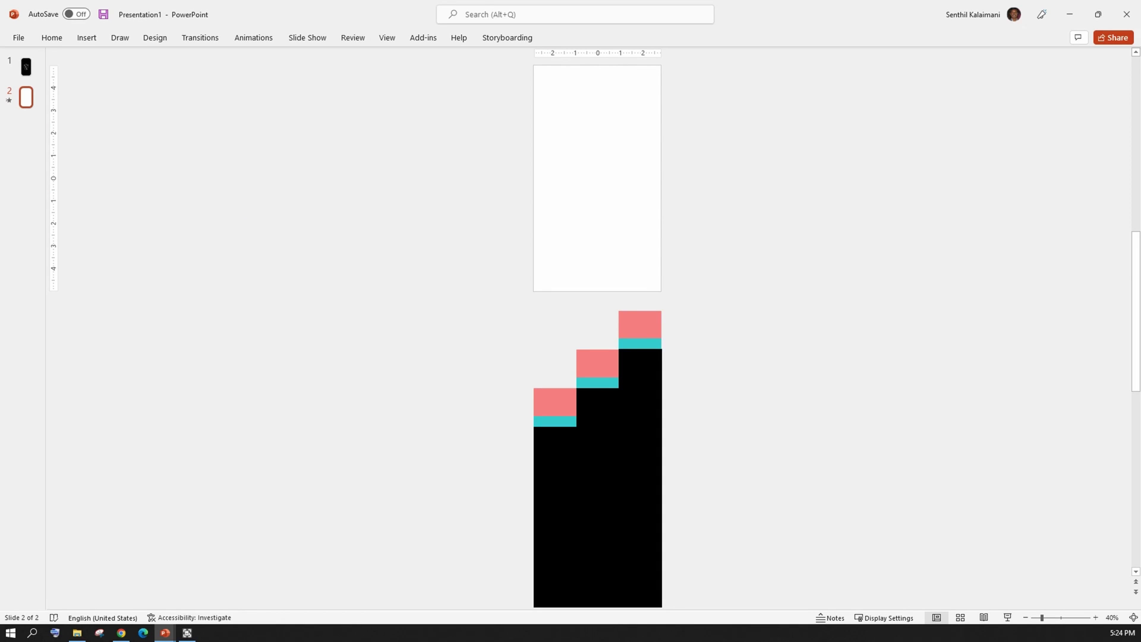
# Step: Paste the three copied city videos from File Explorer onto slide 2
pyautogui.press('super+e')
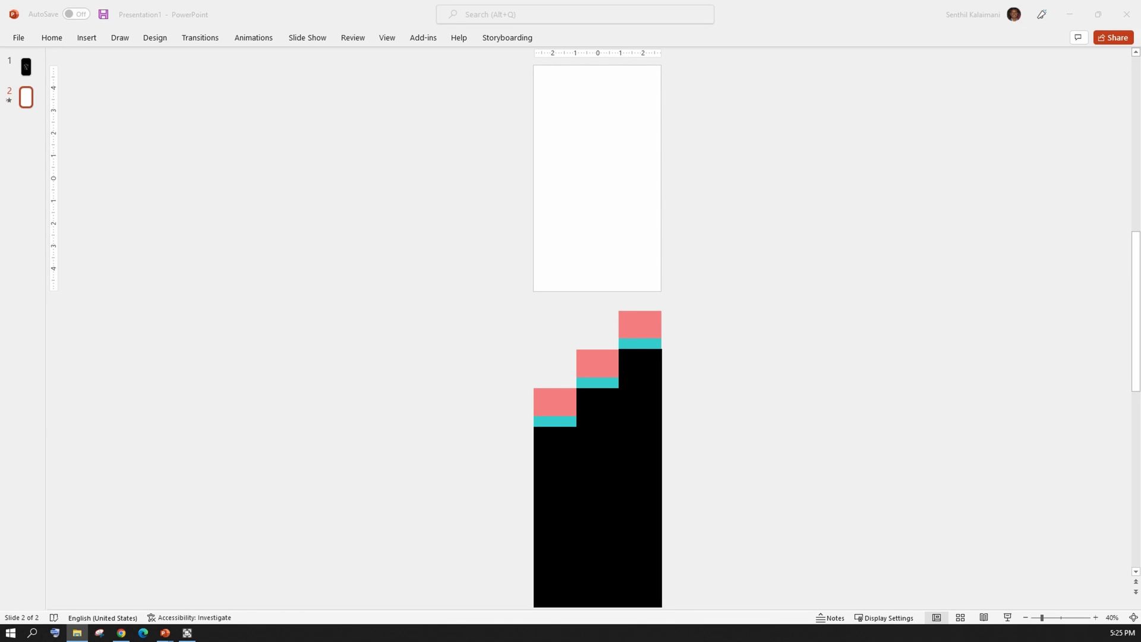
pyautogui.rightClick(436, 178)
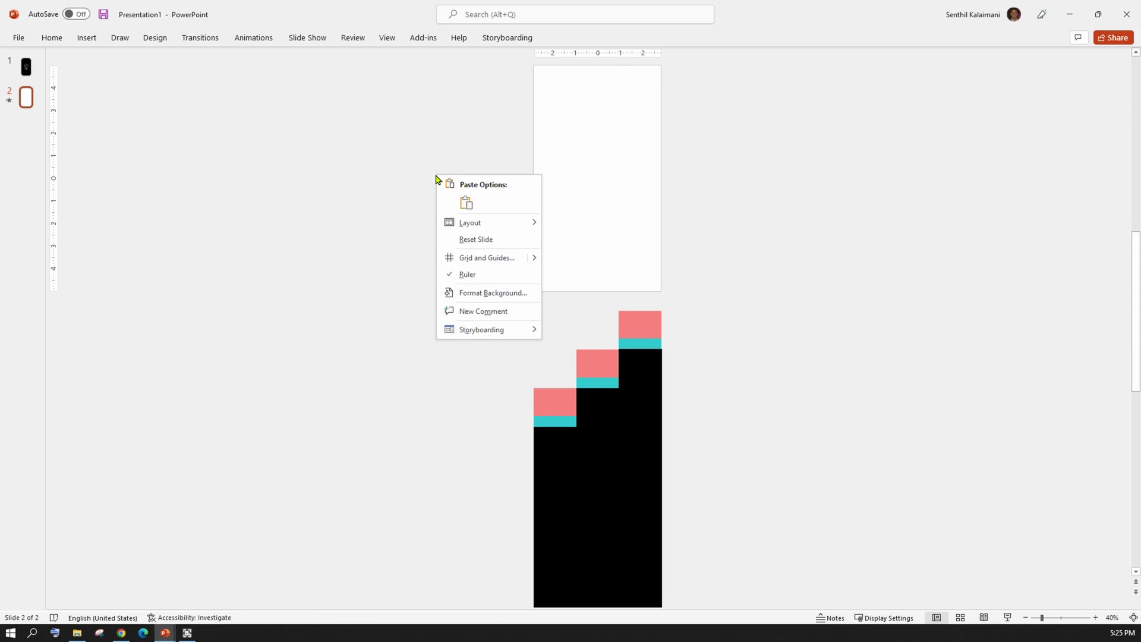
pyautogui.click(466, 202)
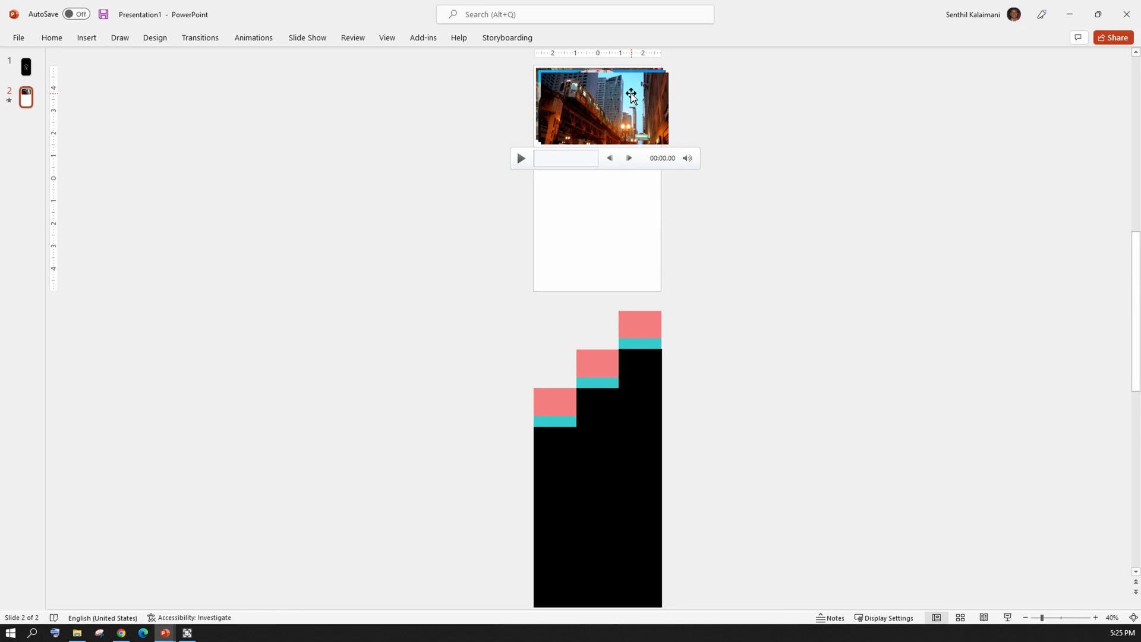
# Step: Stack the clips top to bottom: plaza, billboards, then elevated train
pyautogui.click(610, 111)
pyautogui.moveTo(610, 111); pyautogui.dragTo(599, 246)
pyautogui.moveTo(612, 95); pyautogui.dragTo(610, 169)
# Step: Move the plaza clip to the slide's top and close the gap below it
pyautogui.click(613, 104)
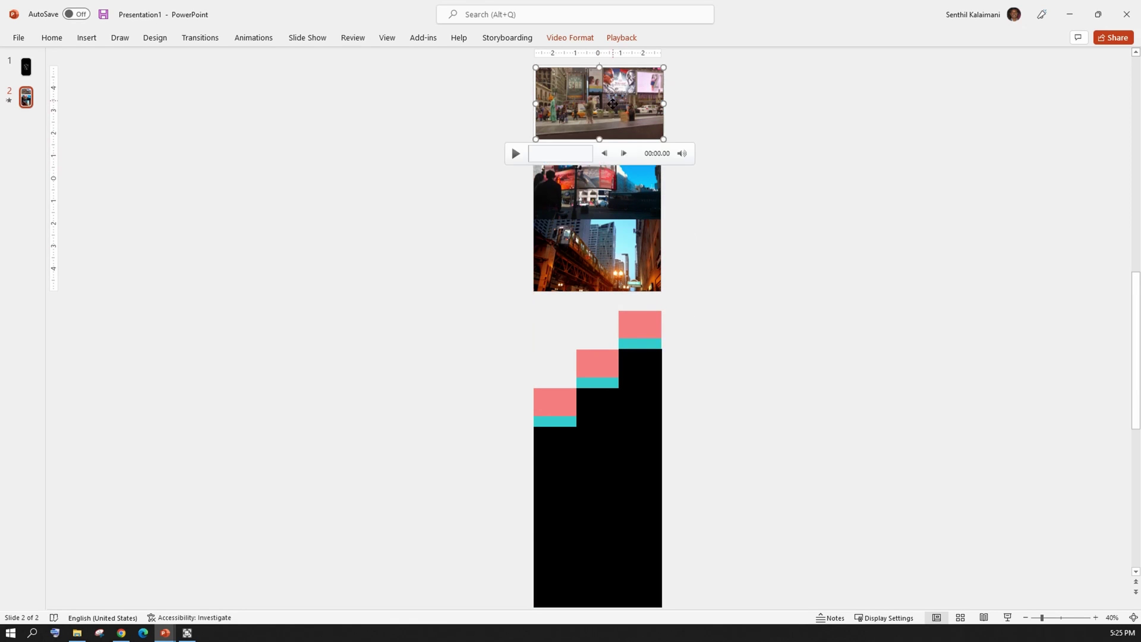
pyautogui.moveTo(612, 104); pyautogui.dragTo(611, 96)
pyautogui.moveTo(592, 182); pyautogui.dragTo(592, 176)
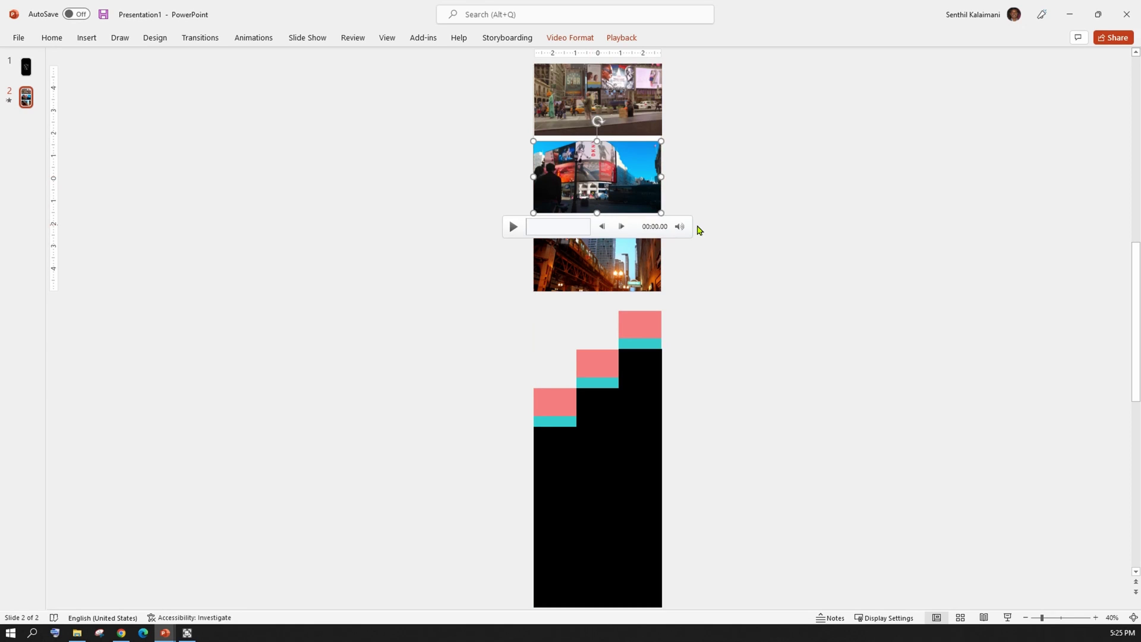
pyautogui.click(700, 229)
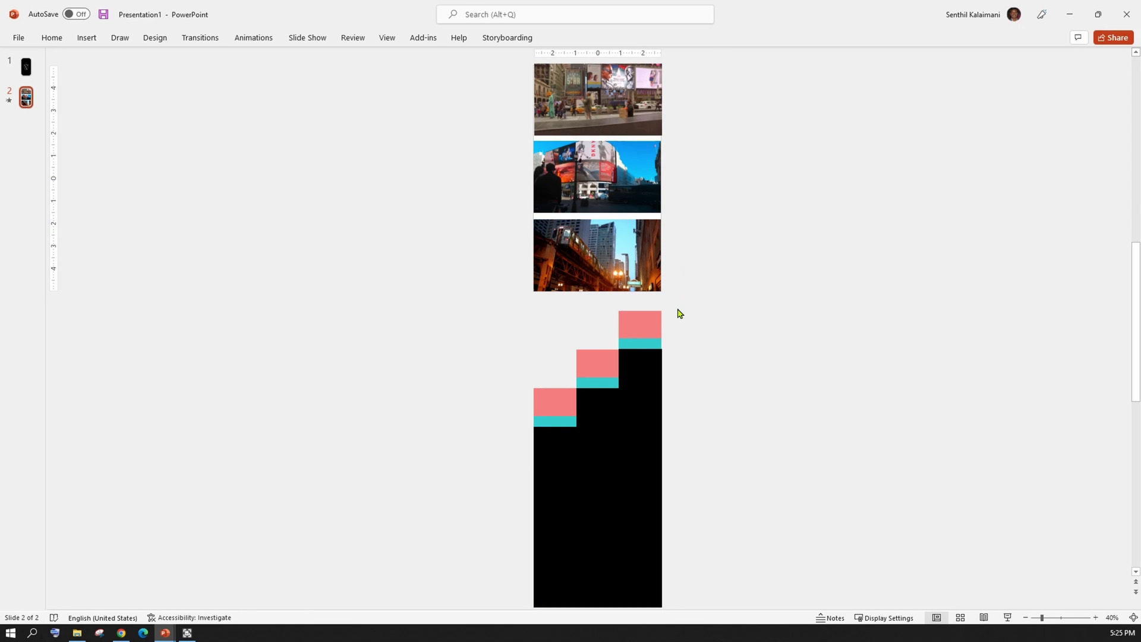
# Step: Scale all three video clips up together until they touch edge to edge
pyautogui.moveTo(678, 310); pyautogui.dragTo(494, 36)
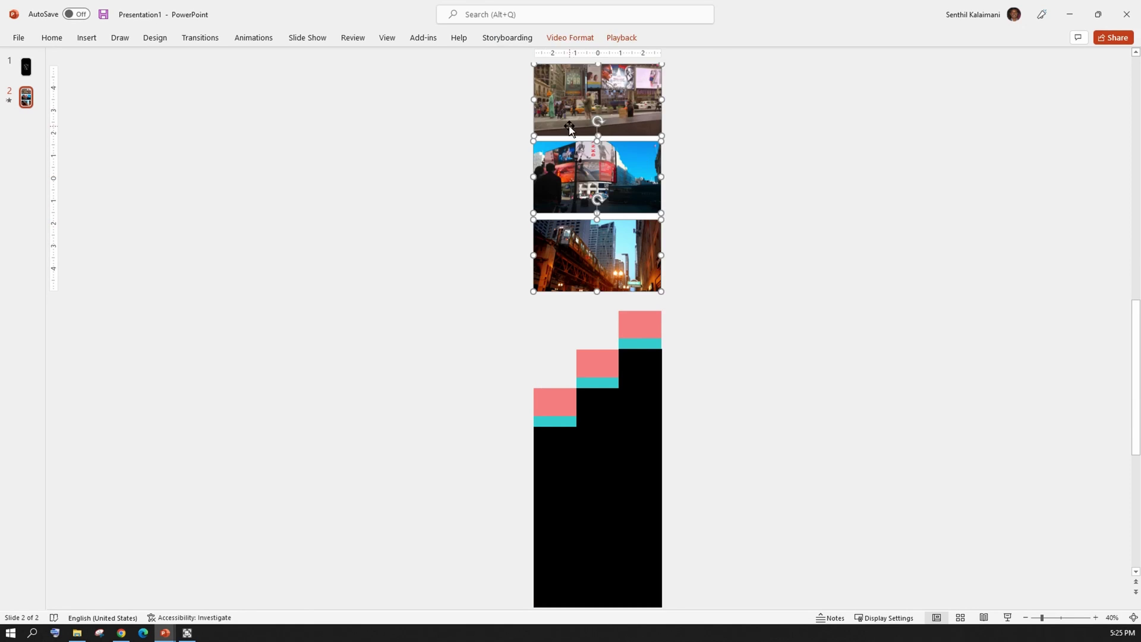
pyautogui.hotkey('shift', 'Up')
pyautogui.hotkey('shift', 'Up')
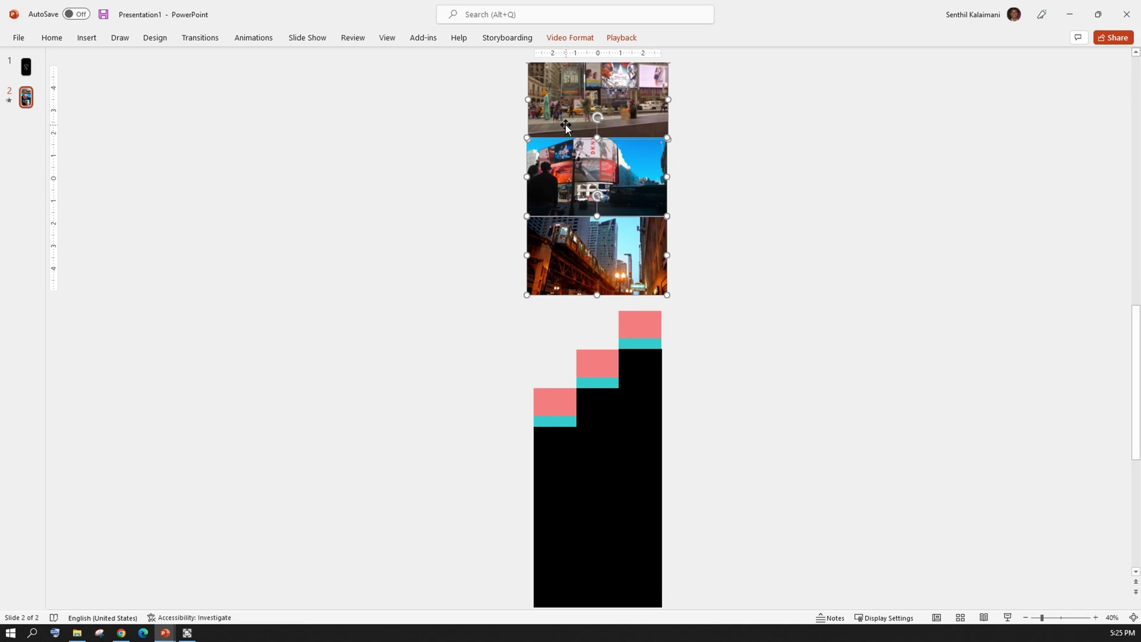
pyautogui.click(771, 199)
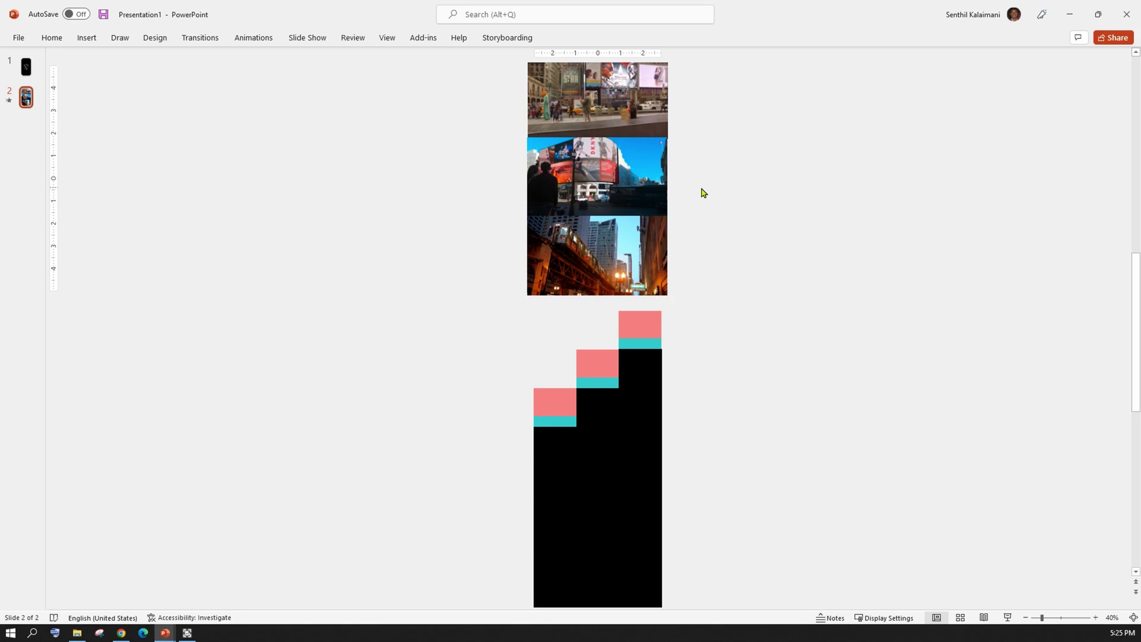
pyautogui.moveTo(693, 316); pyautogui.dragTo(487, 36)
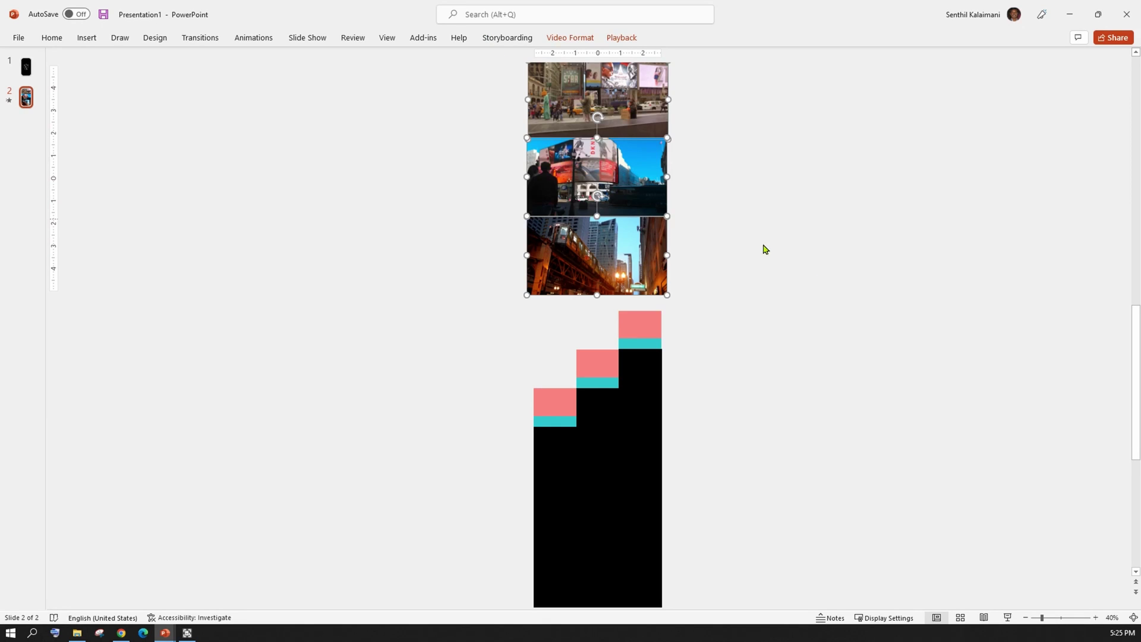
pyautogui.scroll(1, 716, 196)
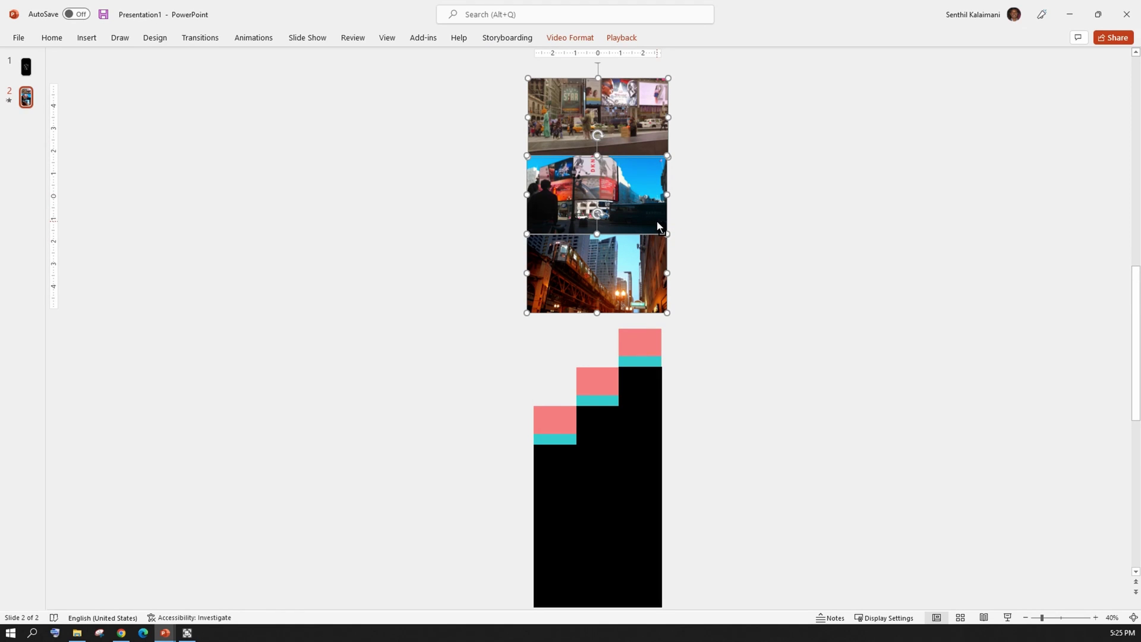
# Step: Paste the three videos onto slide 1 behind its black bars and logo, then return to slide 2
pyautogui.click(26, 66)
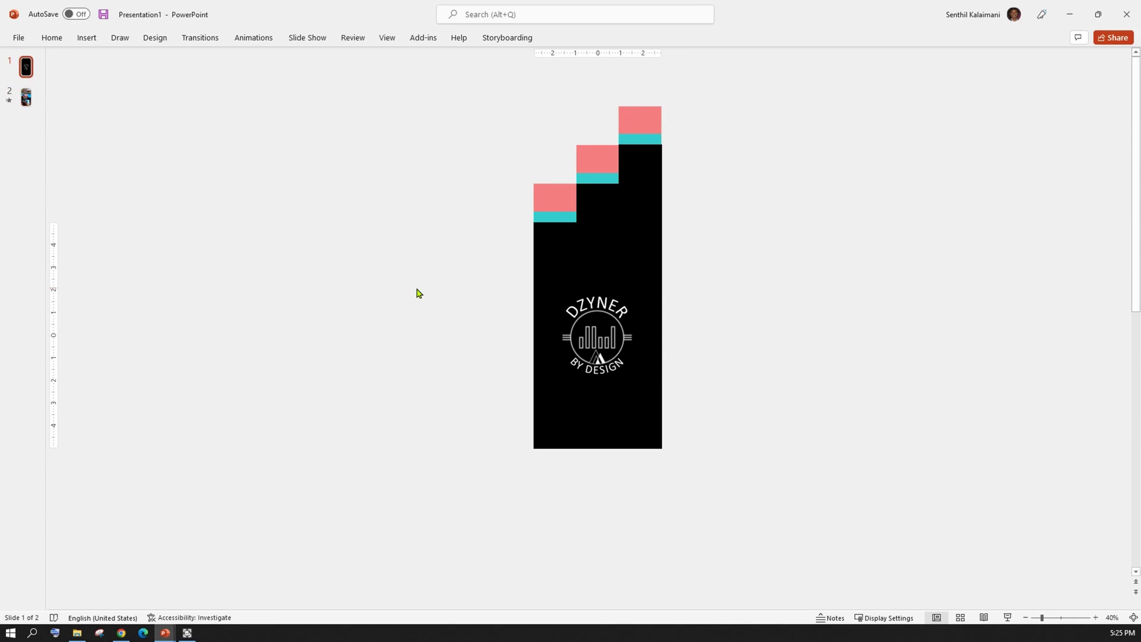
pyautogui.hotkey('ctrl', 'v')
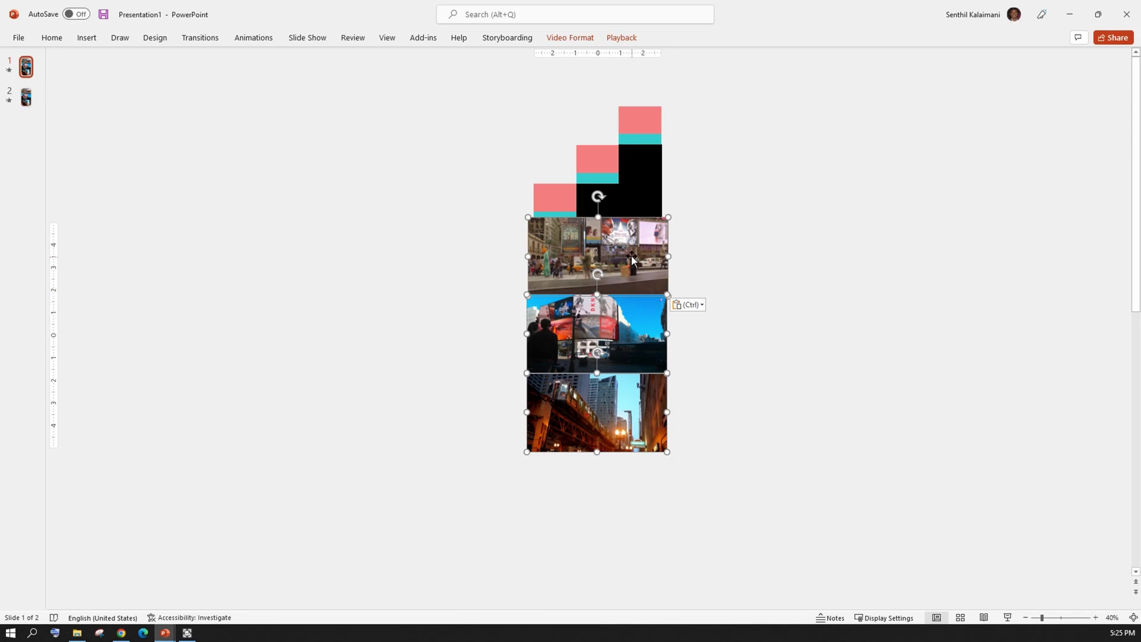
pyautogui.rightClick(633, 255)
pyautogui.click(670, 357)
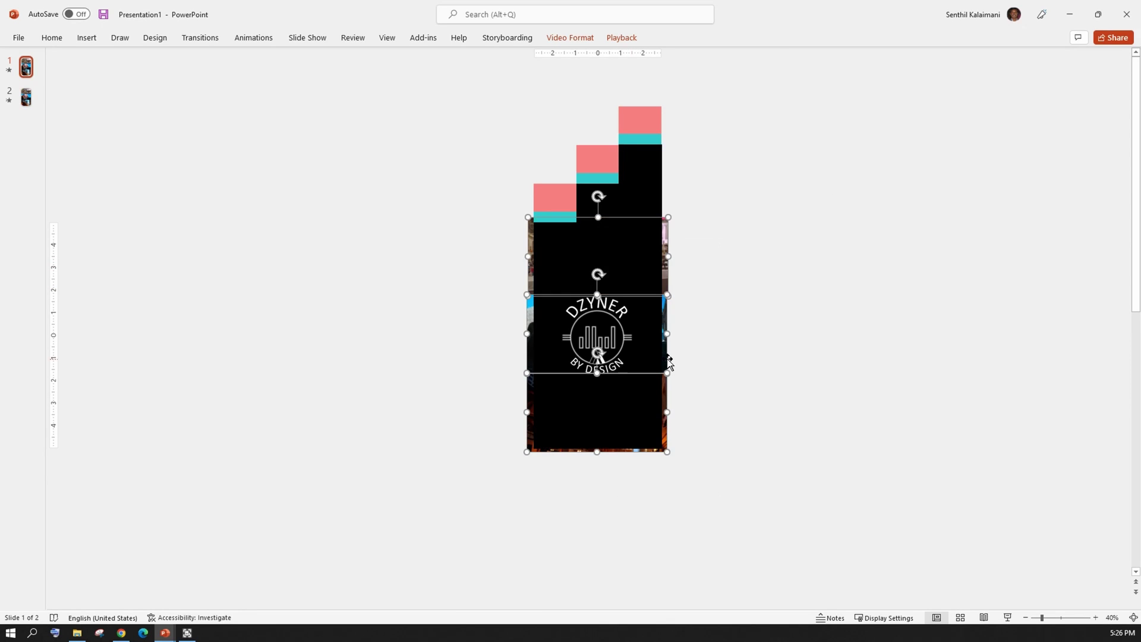
pyautogui.click(765, 362)
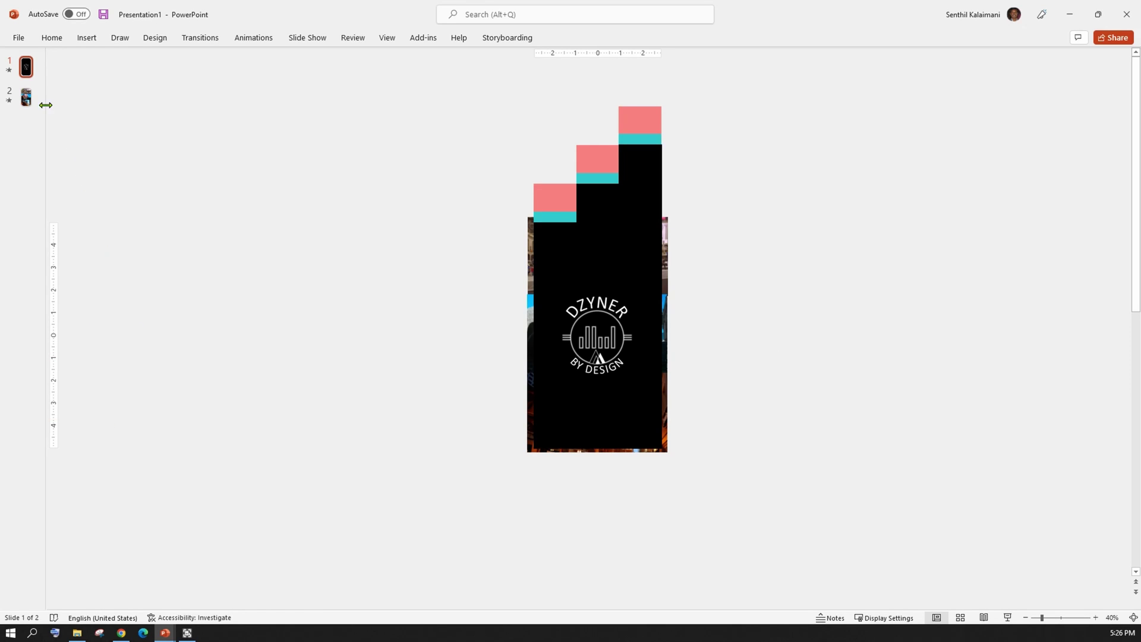
pyautogui.click(26, 97)
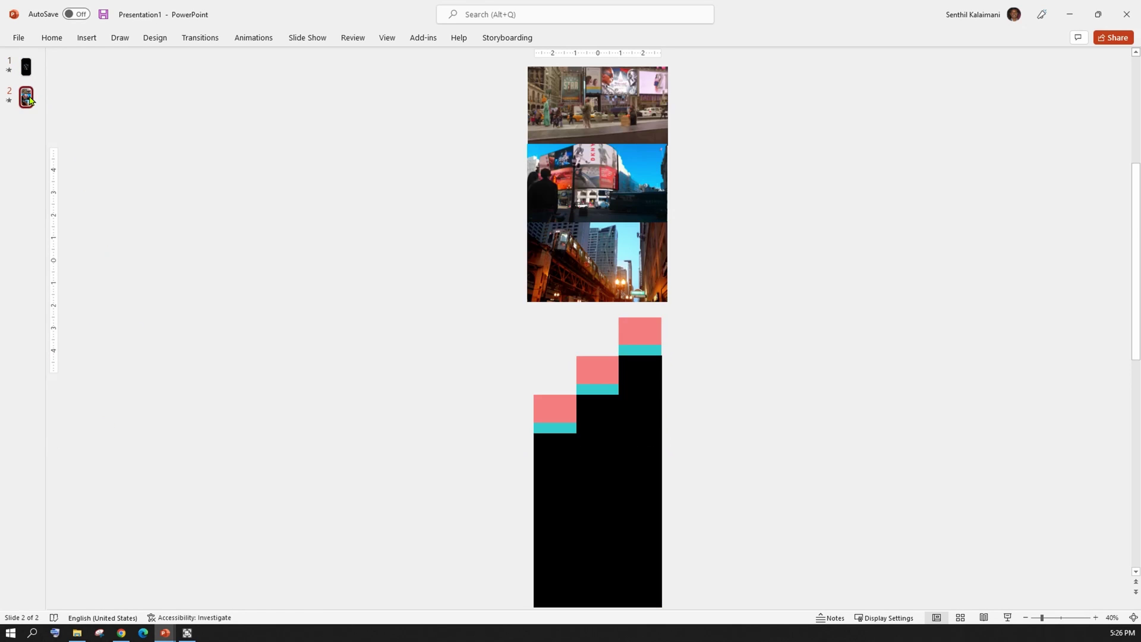
# Step: Send the three videos on slide 2 behind the other shapes
pyautogui.click(730, 316)
pyautogui.moveTo(697, 331); pyautogui.dragTo(404, 41)
pyautogui.rightClick(621, 164)
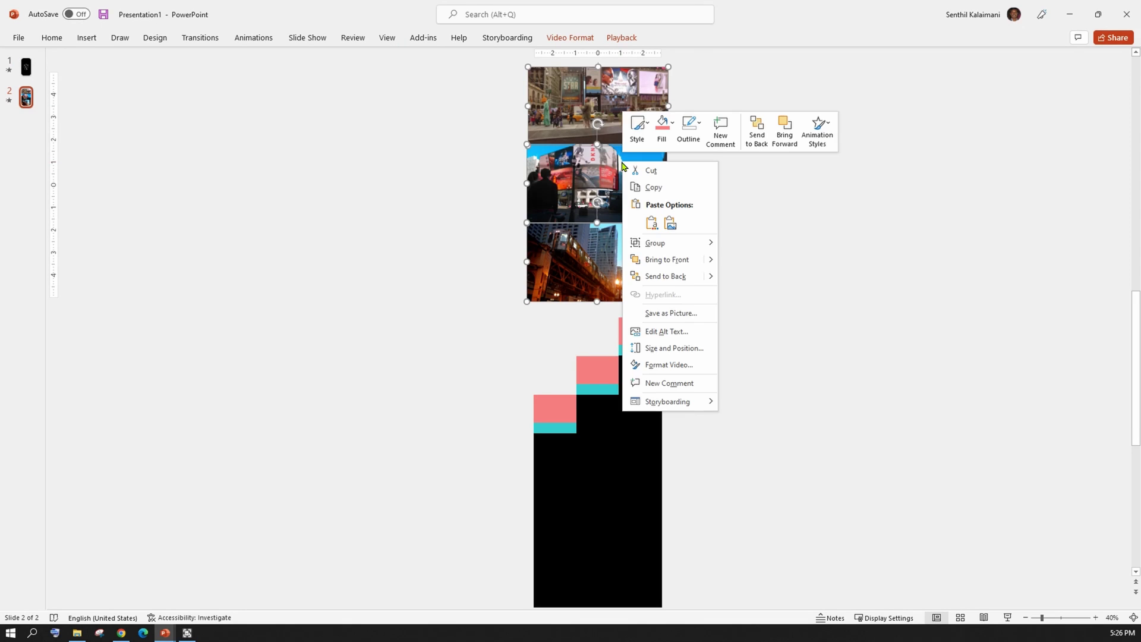
pyautogui.click(651, 274)
pyautogui.click(753, 256)
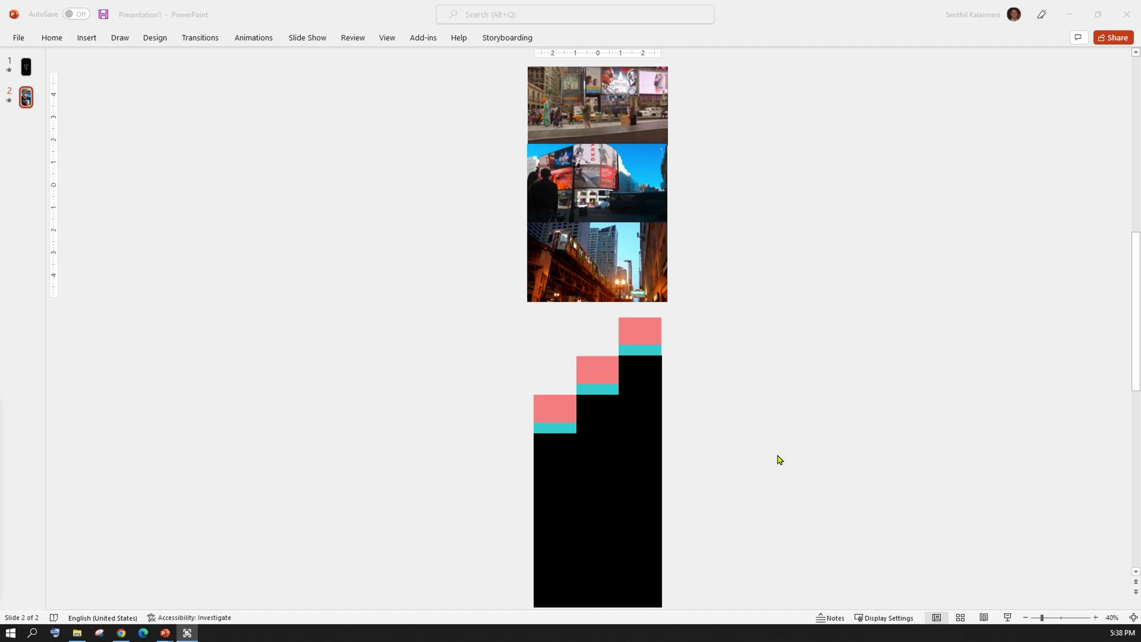
# Step: Apply the Play animation to all three selected videos
pyautogui.click(487, 346)
pyautogui.moveTo(503, 327); pyautogui.dragTo(708, 71)
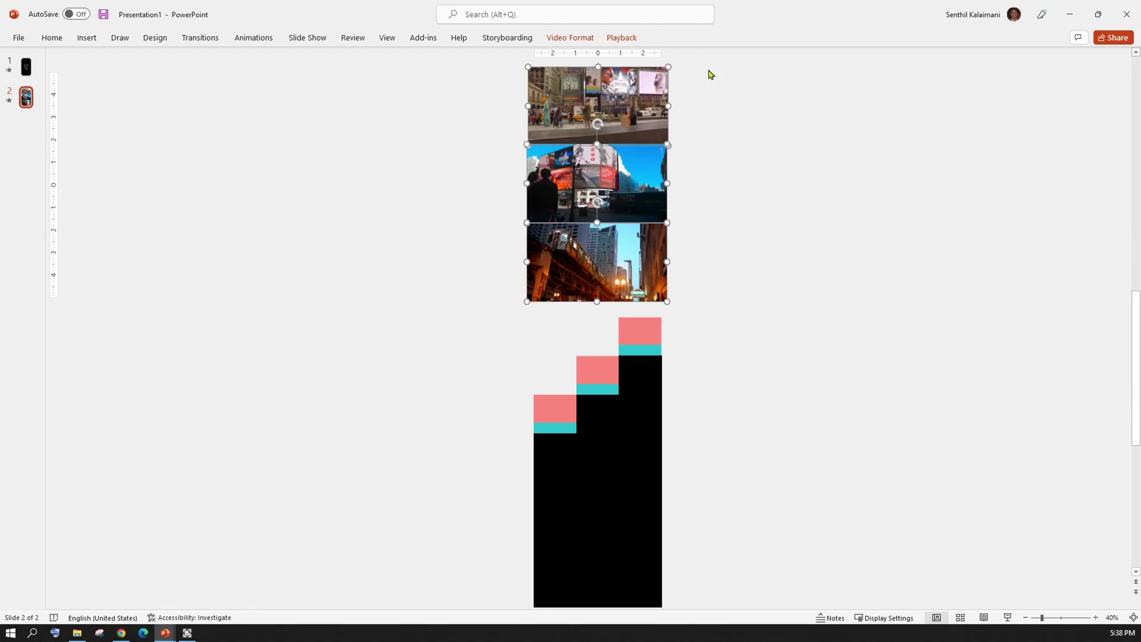
pyautogui.click(259, 39)
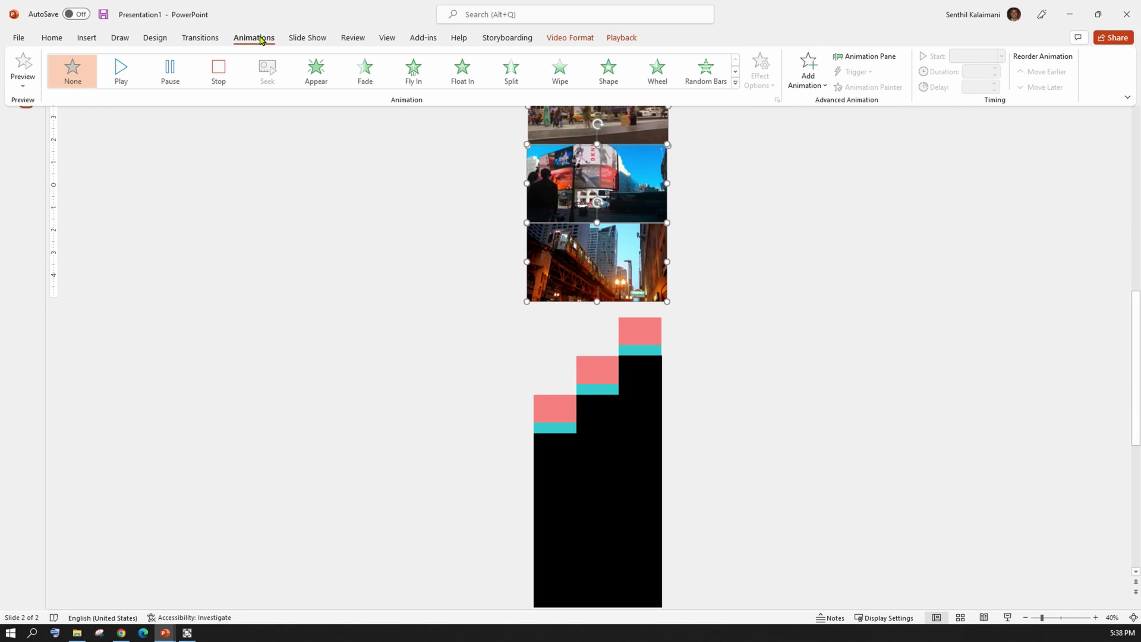
pyautogui.click(122, 74)
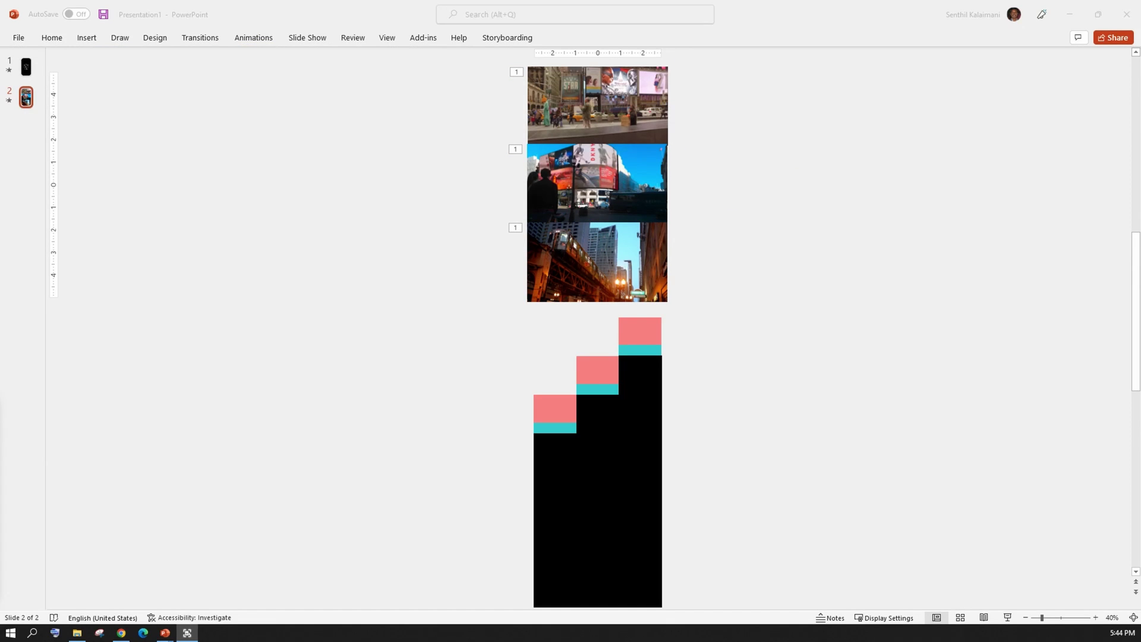
# Step: Open the Animation Pane and pin the Animations ribbon open
pyautogui.click(246, 39)
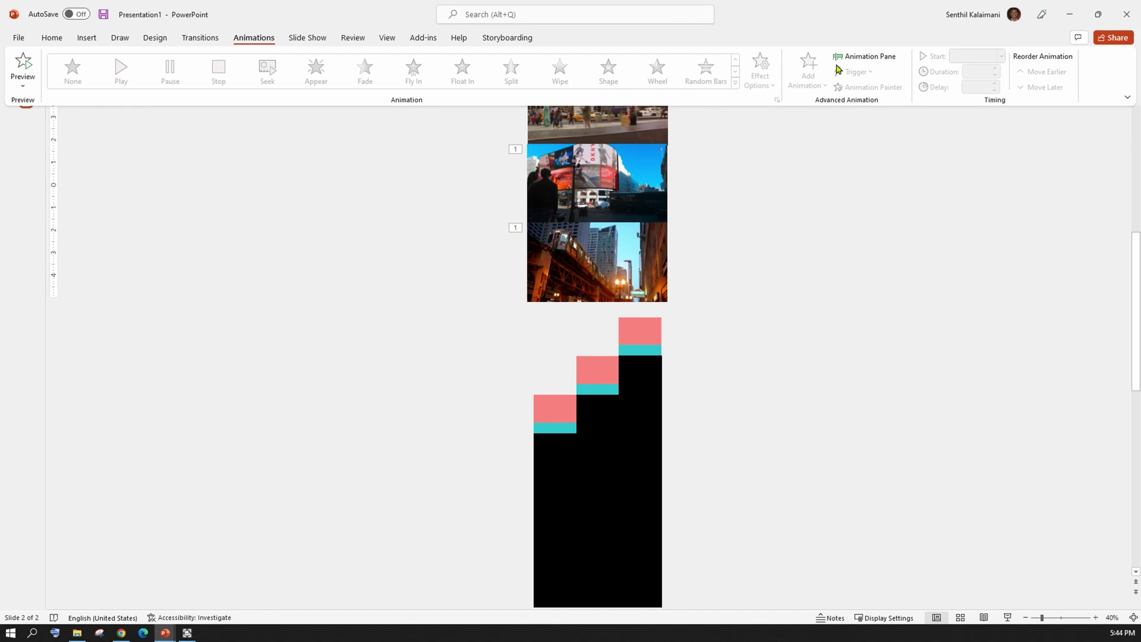
pyautogui.click(850, 56)
pyautogui.click(257, 41)
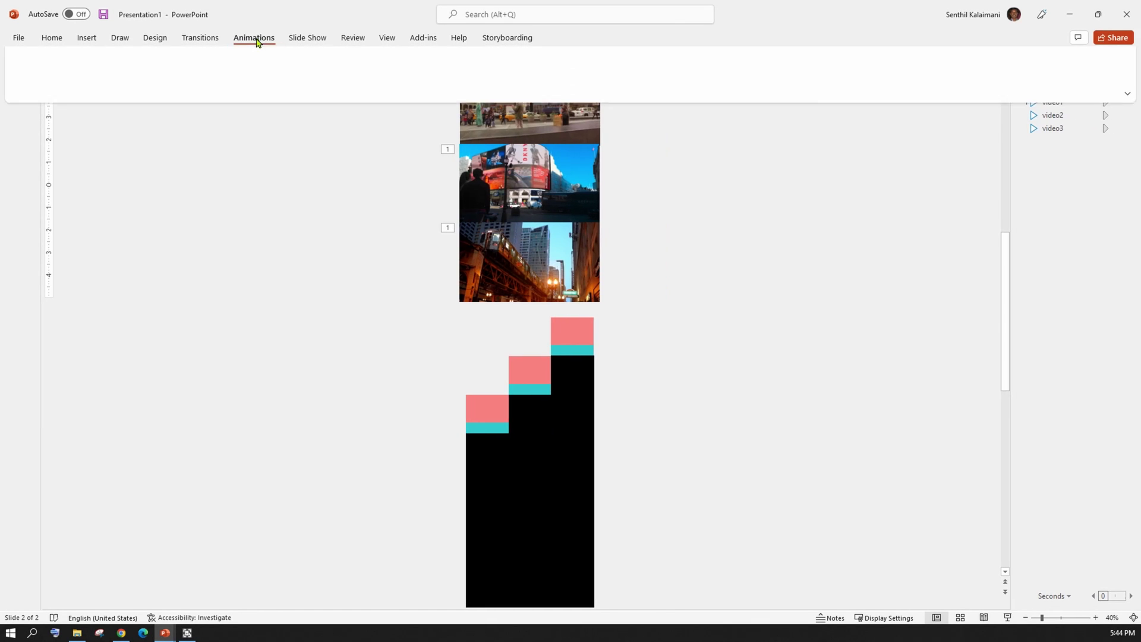
pyautogui.doubleClick(256, 39)
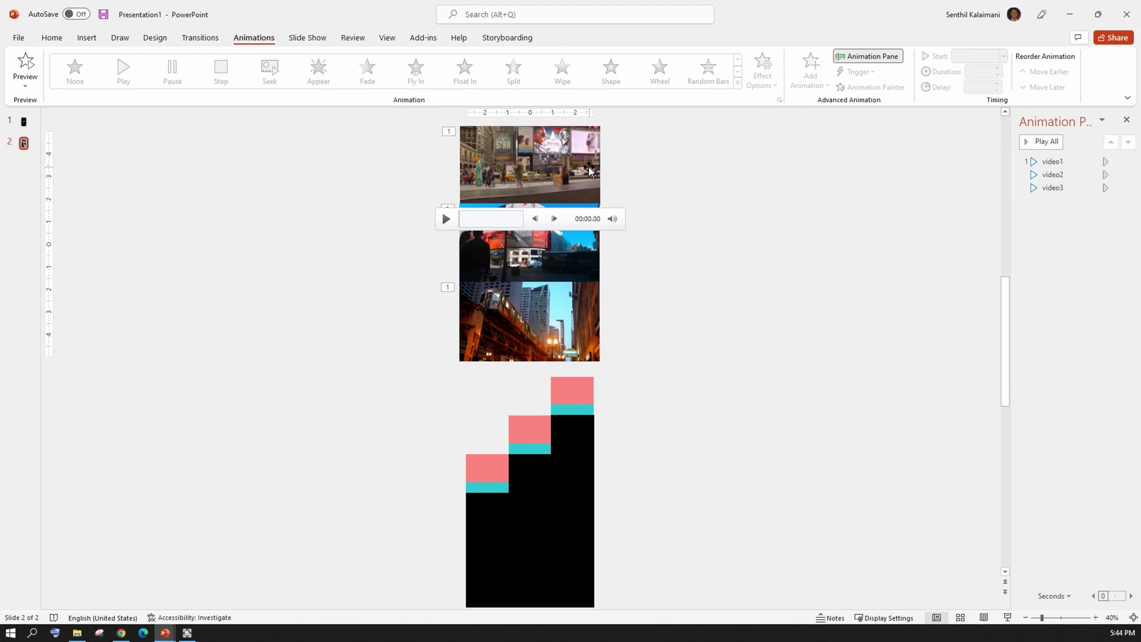
# Step: Set all three video animations to start With Previous, then preview from the current slide
pyautogui.click(590, 171)
pyautogui.click(543, 258)
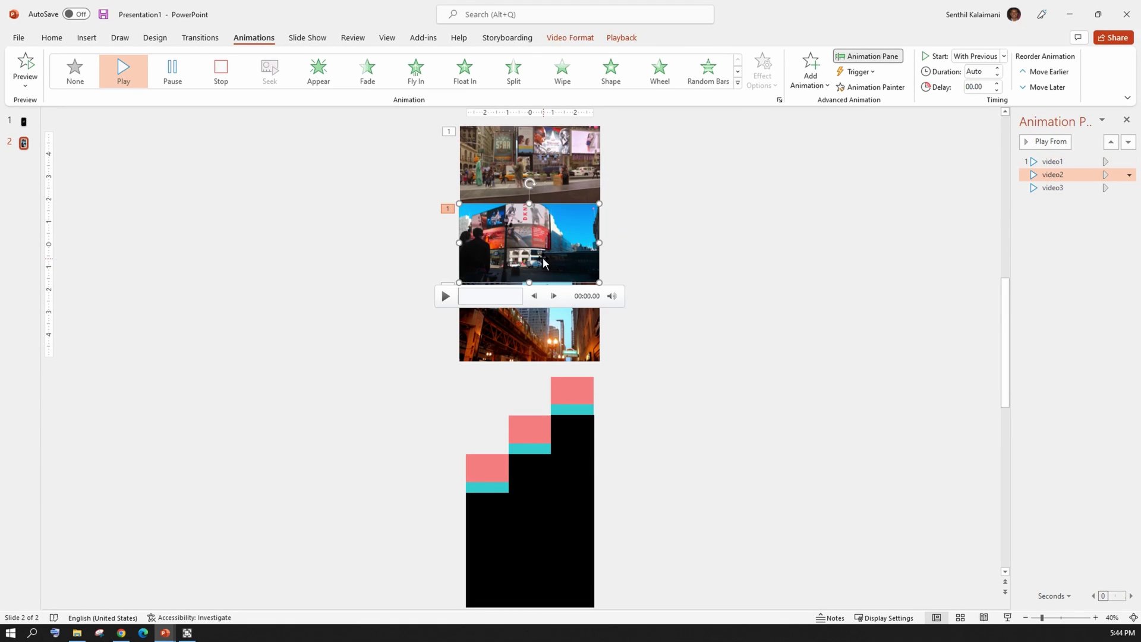
pyautogui.click(539, 320)
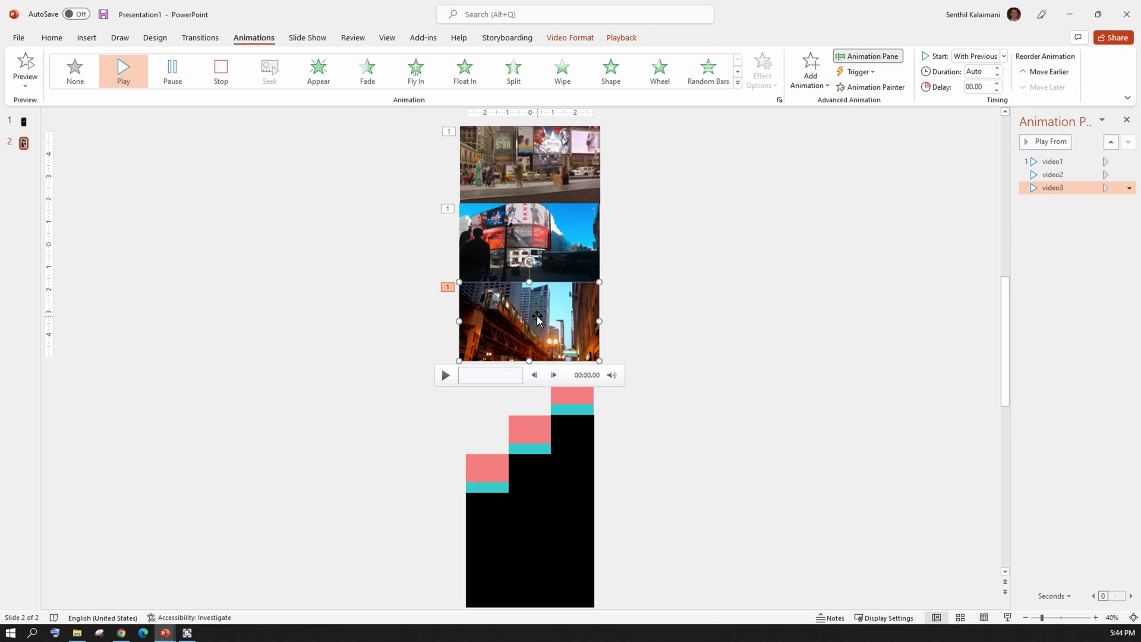
pyautogui.click(550, 178)
pyautogui.click(1005, 57)
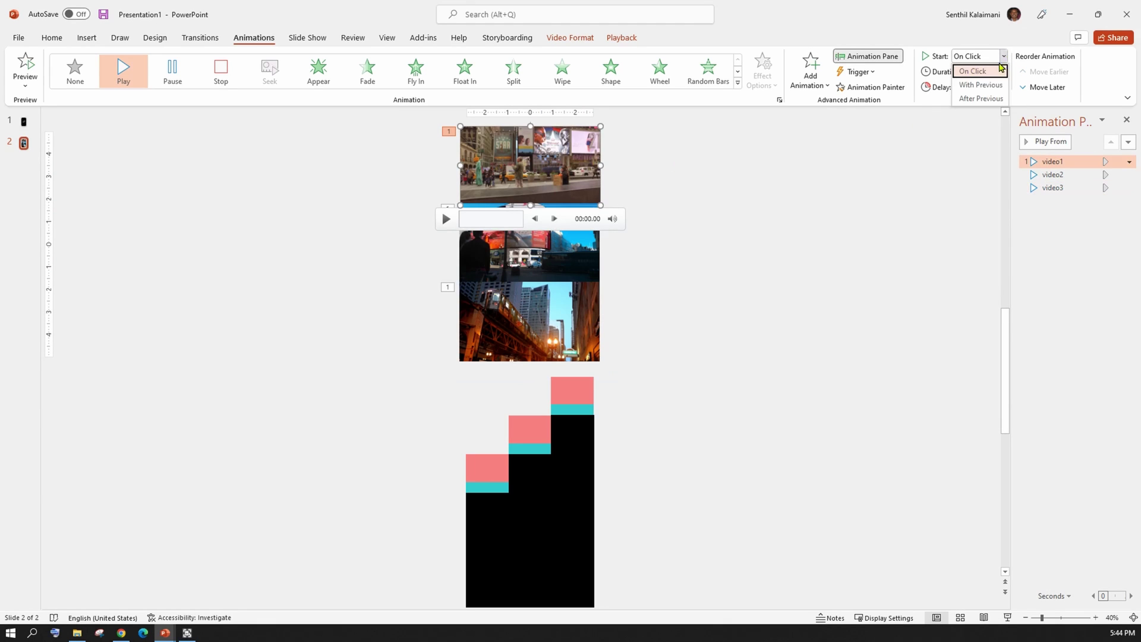
pyautogui.click(982, 85)
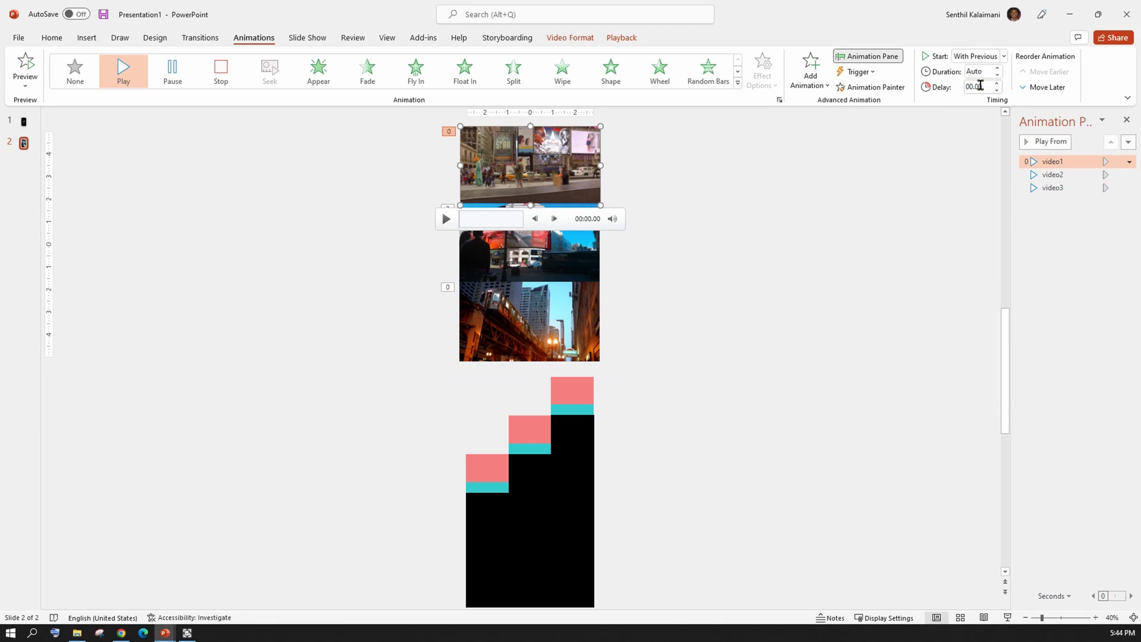
pyautogui.click(849, 231)
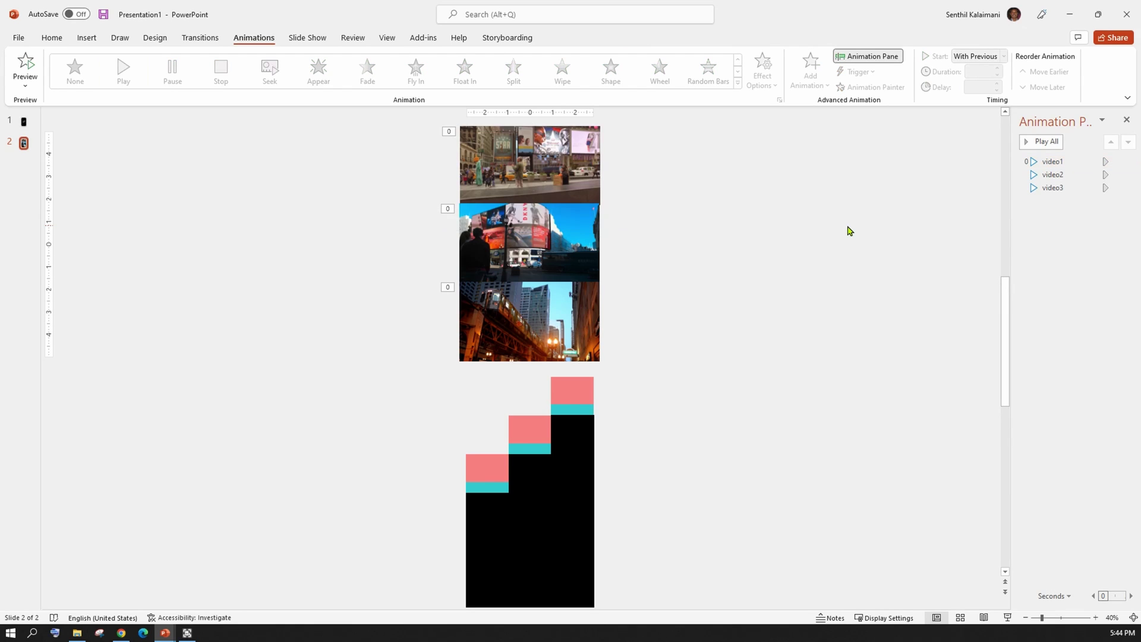
pyautogui.scroll(3, 184, 212)
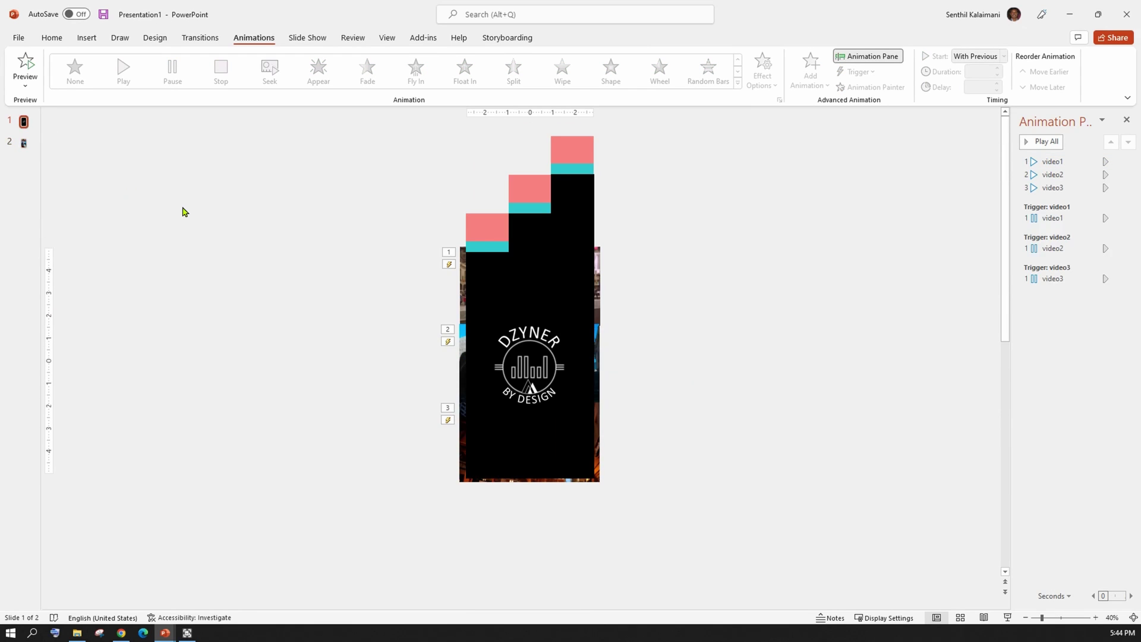
pyautogui.click(1009, 619)
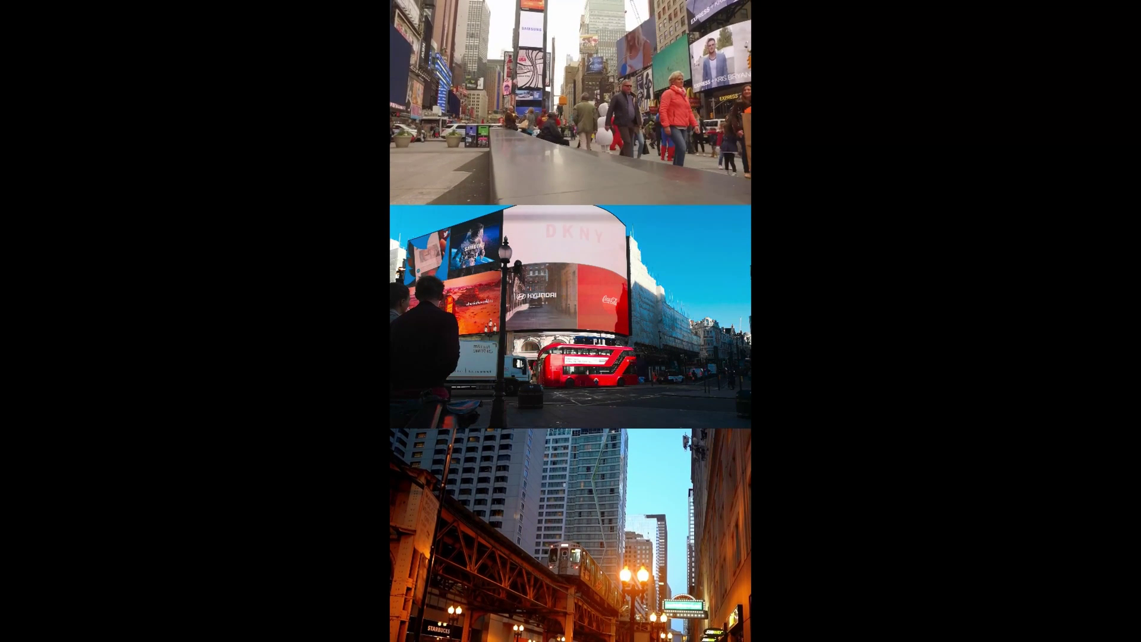
# Step: Exit the slide show preview and return to editing slide 2
pyautogui.press('Escape')
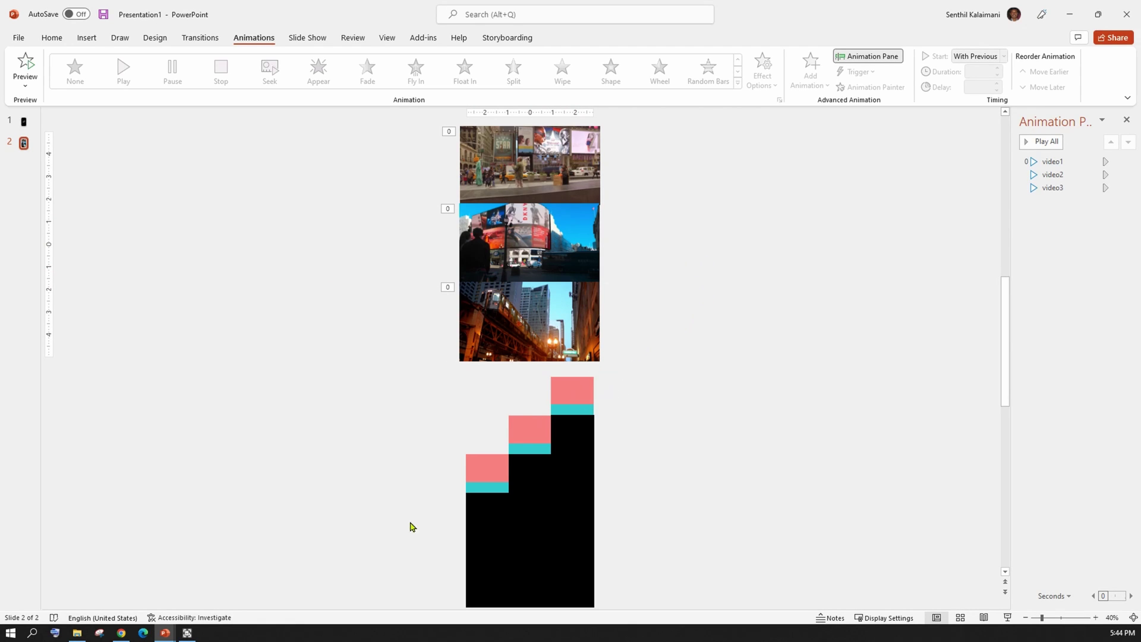
# Step: Duplicate the small teal bar and stretch it into a tall thin strip
pyautogui.click(484, 486)
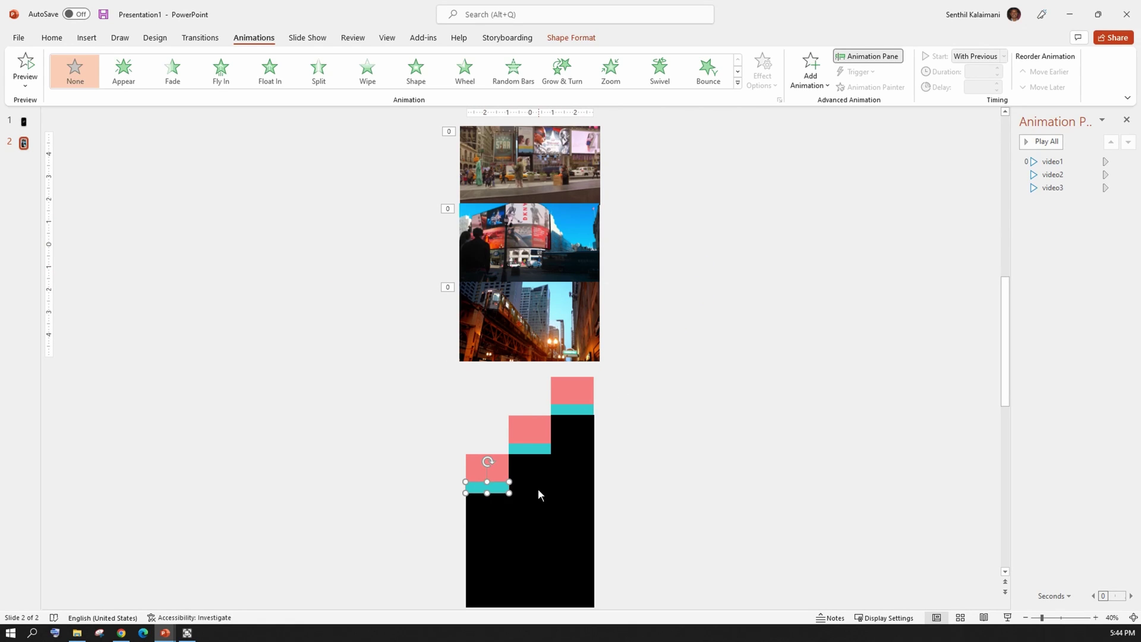
pyautogui.moveTo(490, 486); pyautogui.dragTo(620, 204)
pyautogui.moveTo(643, 162); pyautogui.dragTo(612, 168)
pyautogui.scroll(5, 639, 189)
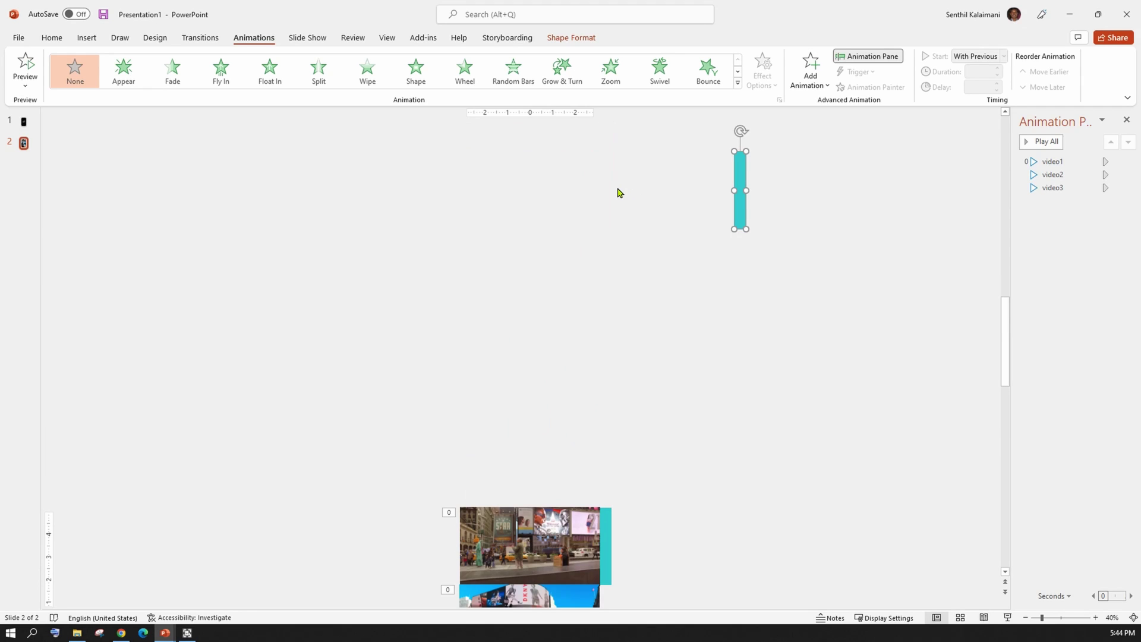
pyautogui.moveTo(739, 173); pyautogui.dragTo(620, 539)
# Step: Place teal strips along the right edge of the middle and bottom videos
pyautogui.scroll(-5, 638, 429)
pyautogui.scroll(-1, 622, 217)
pyautogui.moveTo(632, 173); pyautogui.dragTo(602, 227)
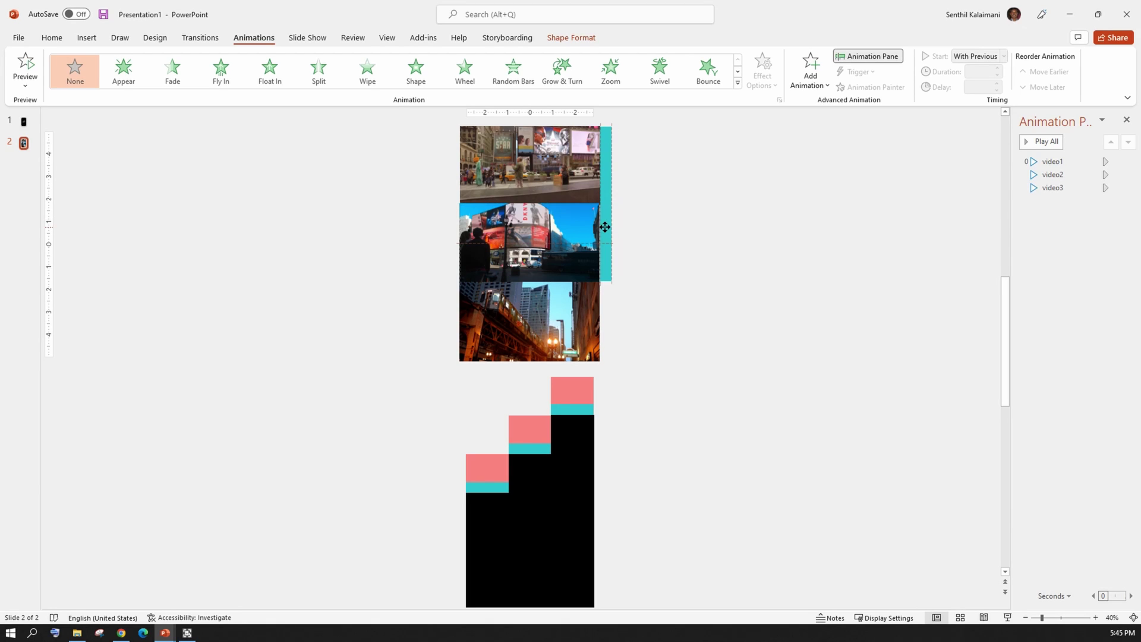
pyautogui.press('Tab')
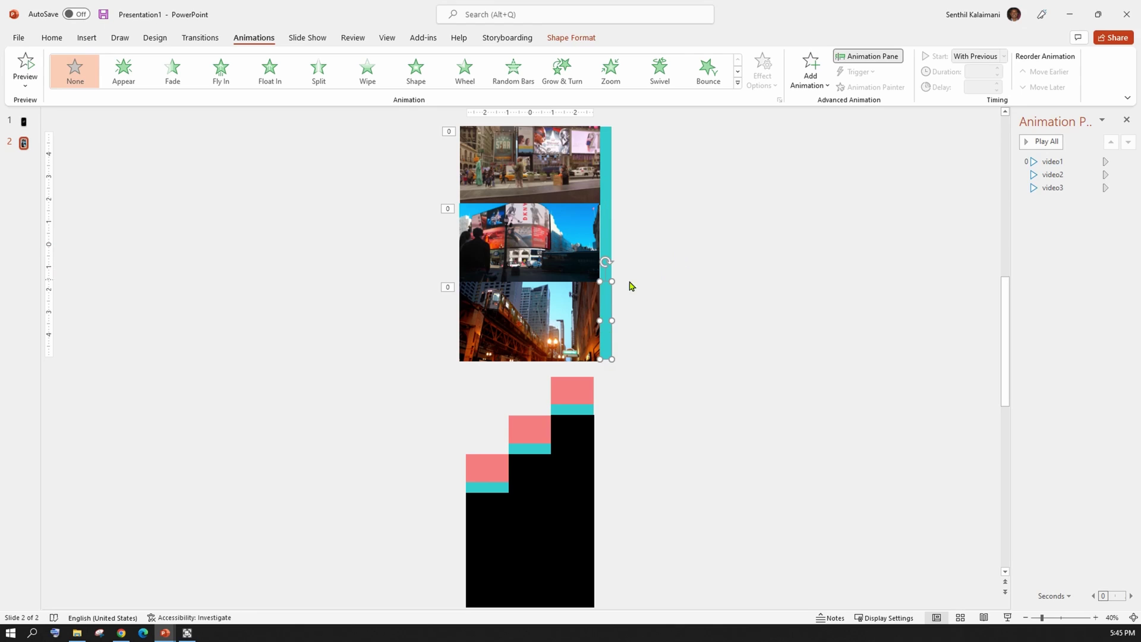
pyautogui.click(679, 291)
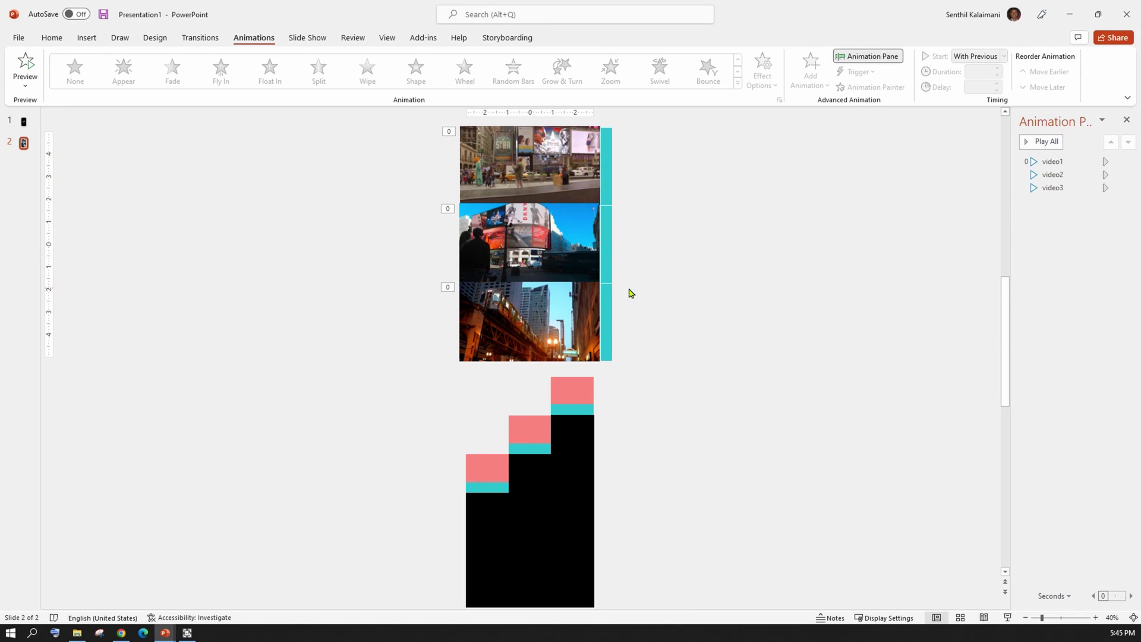
pyautogui.press('Tab')
pyautogui.press('Tab')
pyautogui.click(671, 288)
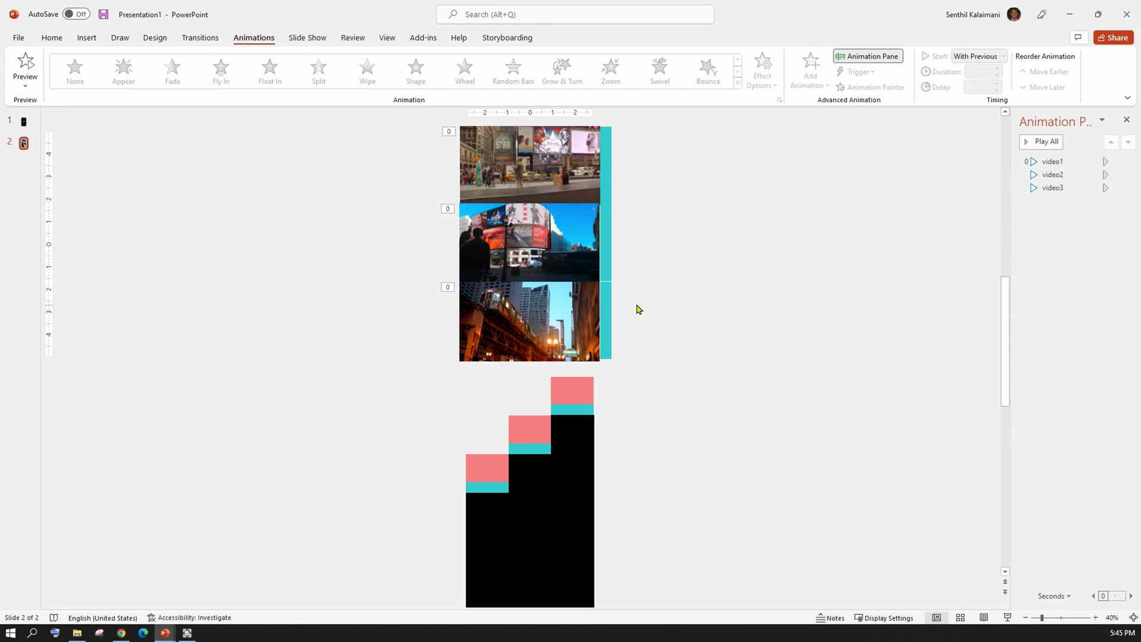
# Step: Copy the pink square beside the videos and extend it into a pink column
pyautogui.moveTo(496, 467); pyautogui.dragTo(631, 204)
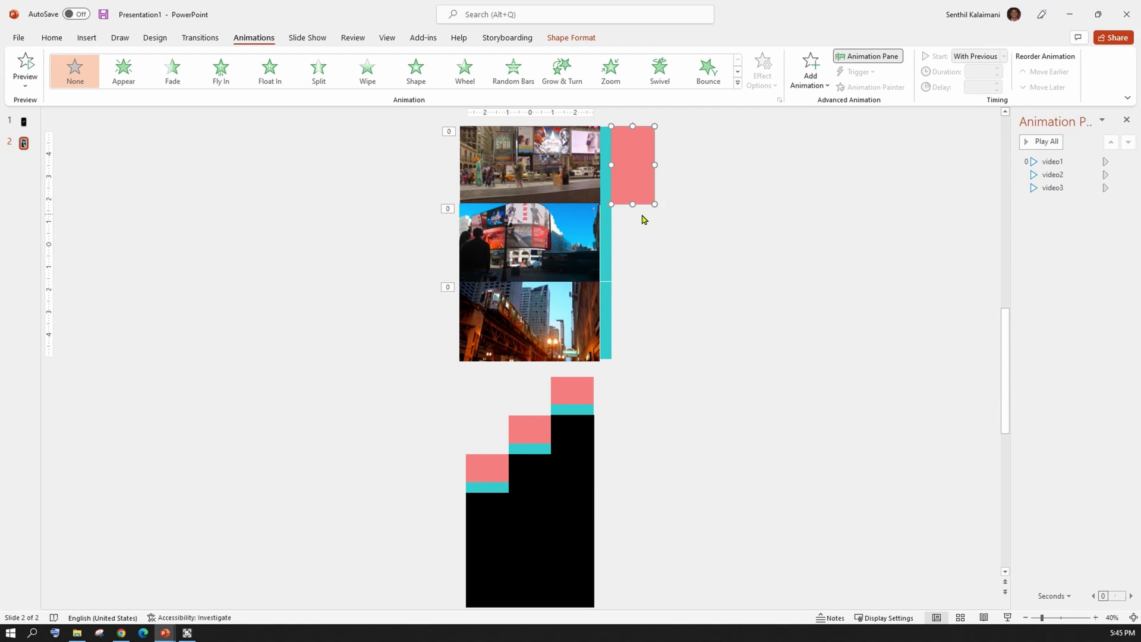
pyautogui.hotkey('ctrl', 'c')
pyautogui.hotkey('ctrl', 'v')
pyautogui.moveTo(635, 164); pyautogui.dragTo(604, 338)
pyautogui.click(703, 321)
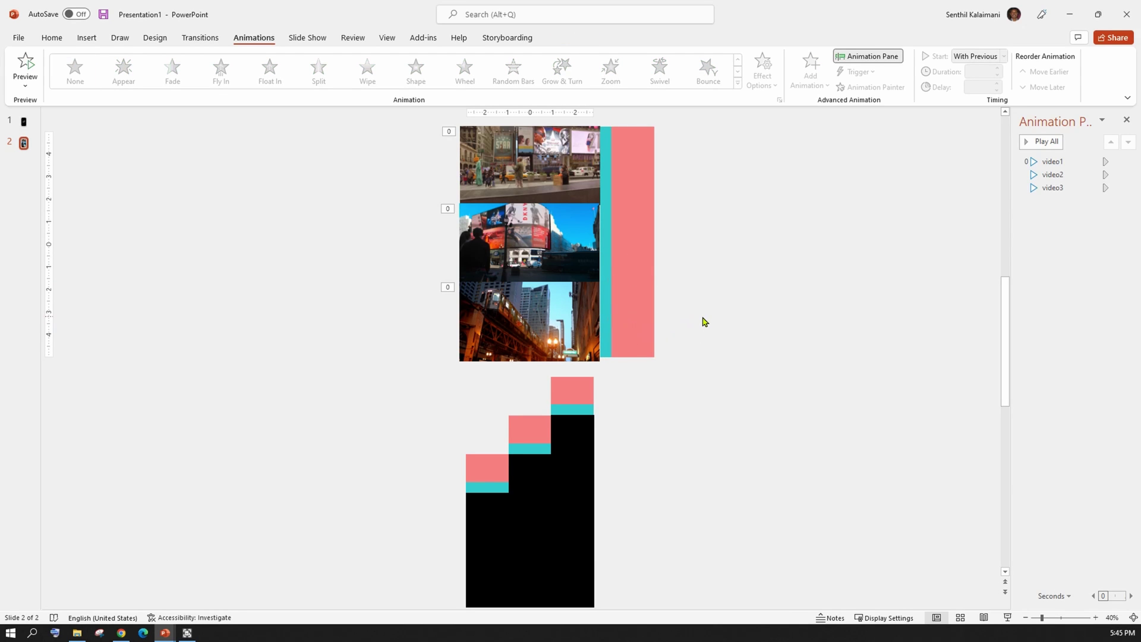
# Step: Duplicate the black rectangle, placing it right of the pink column at the videos' height
pyautogui.click(573, 488)
pyautogui.hotkey('ctrl', 'c')
pyautogui.hotkey('ctrl', 'v')
pyautogui.moveTo(572, 488); pyautogui.dragTo(709, 196)
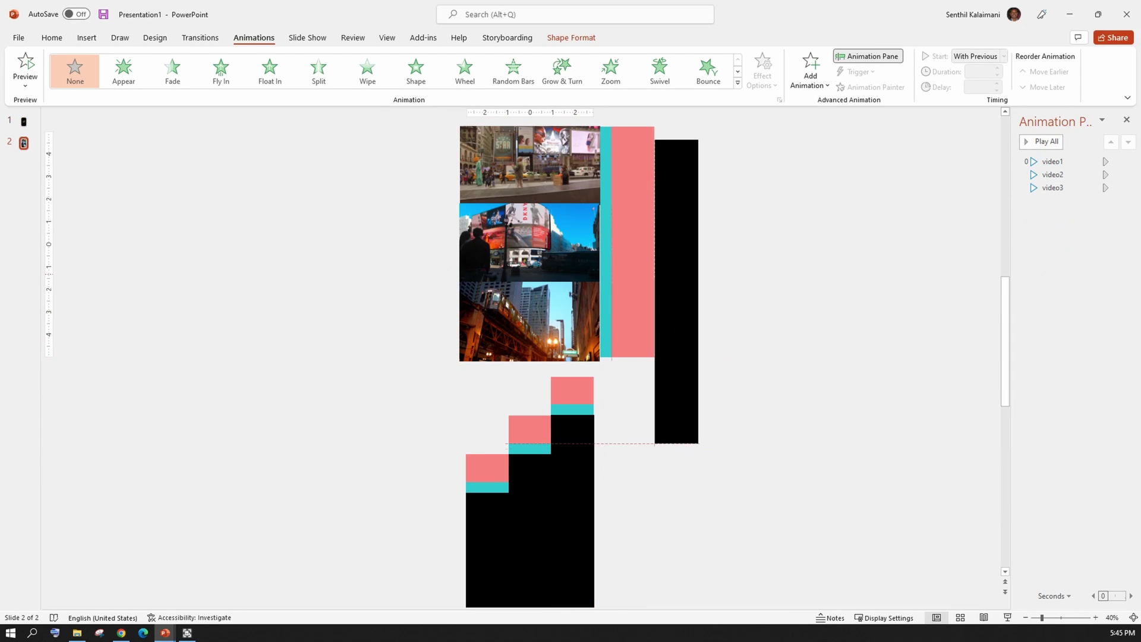
pyautogui.moveTo(677, 431); pyautogui.dragTo(686, 297)
# Step: Widen the top, middle and lower black blocks to the right
pyautogui.click(682, 150)
pyautogui.moveTo(697, 165); pyautogui.dragTo(721, 165)
pyautogui.moveTo(654, 178); pyautogui.dragTo(779, 178)
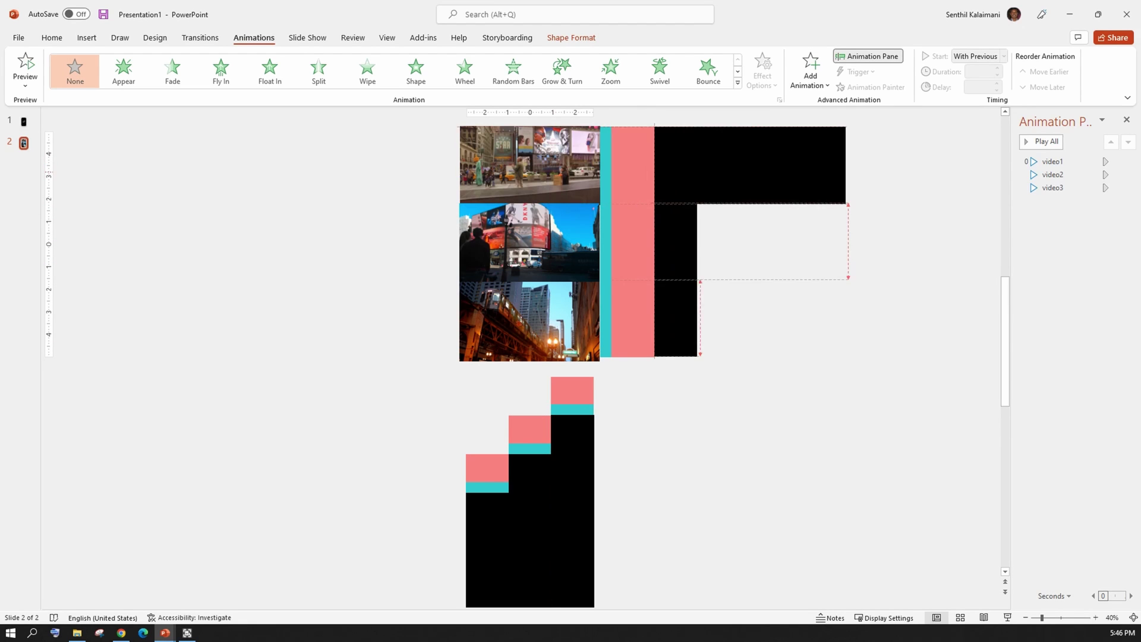
pyautogui.click(686, 239)
pyautogui.moveTo(699, 240); pyautogui.dragTo(846, 241)
pyautogui.click(696, 319)
pyautogui.moveTo(697, 318); pyautogui.dragTo(846, 318)
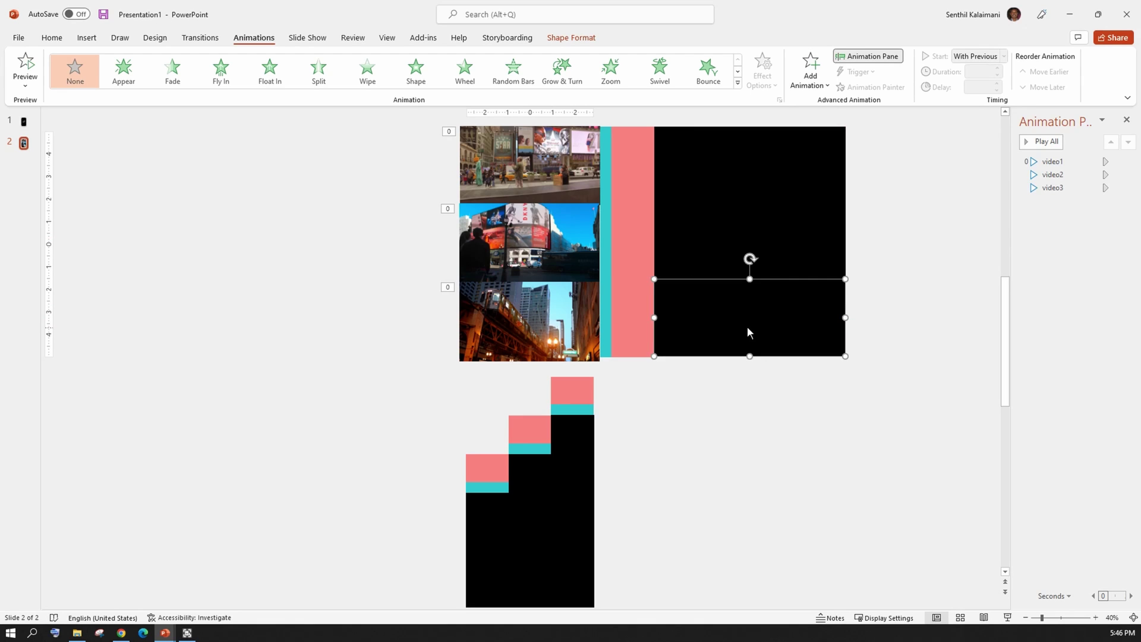
# Step: Shift the middle teal-pink-black row right into a step, then select the bottom row
pyautogui.click(603, 238)
pyautogui.keyDown('shift'); pyautogui.click(692, 236); pyautogui.keyUp('shift')
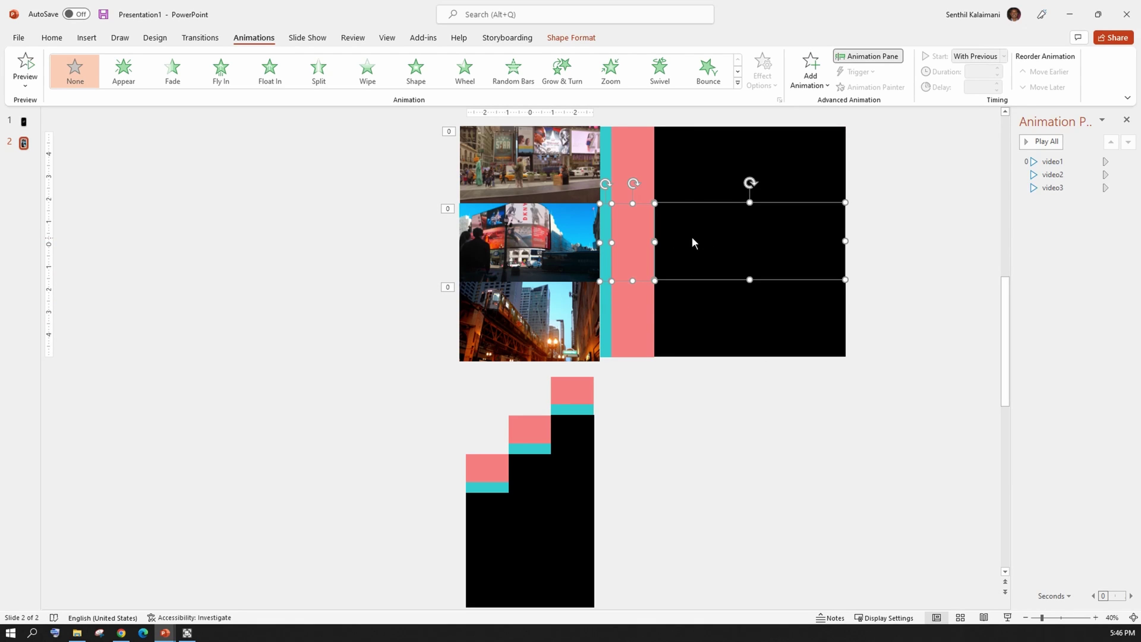
pyautogui.moveTo(692, 236); pyautogui.dragTo(741, 240)
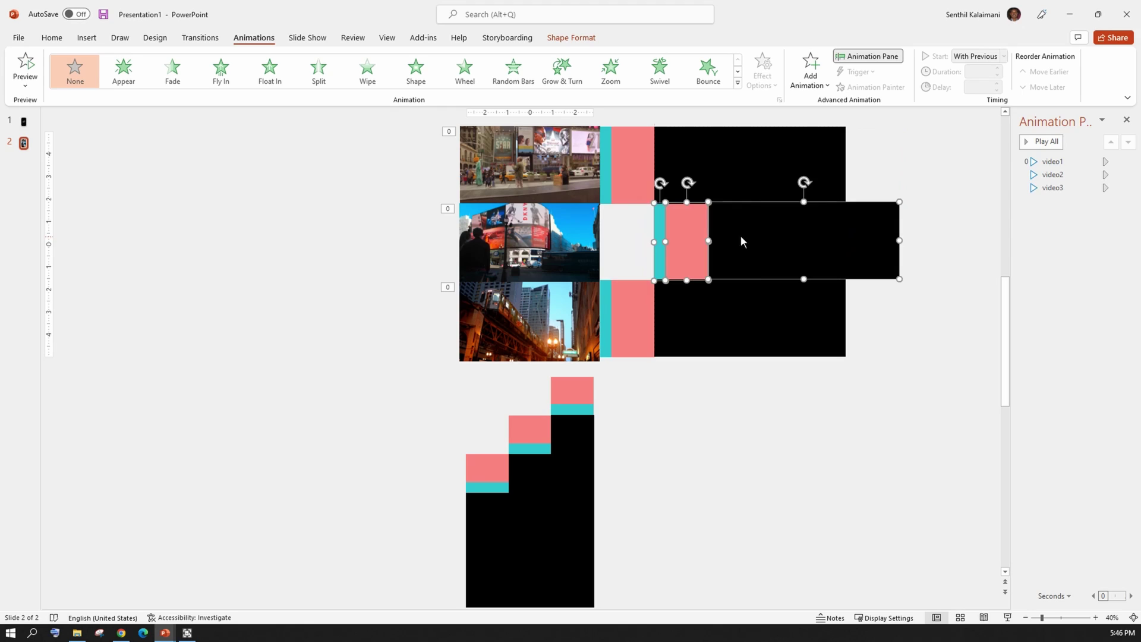
pyautogui.click(606, 319)
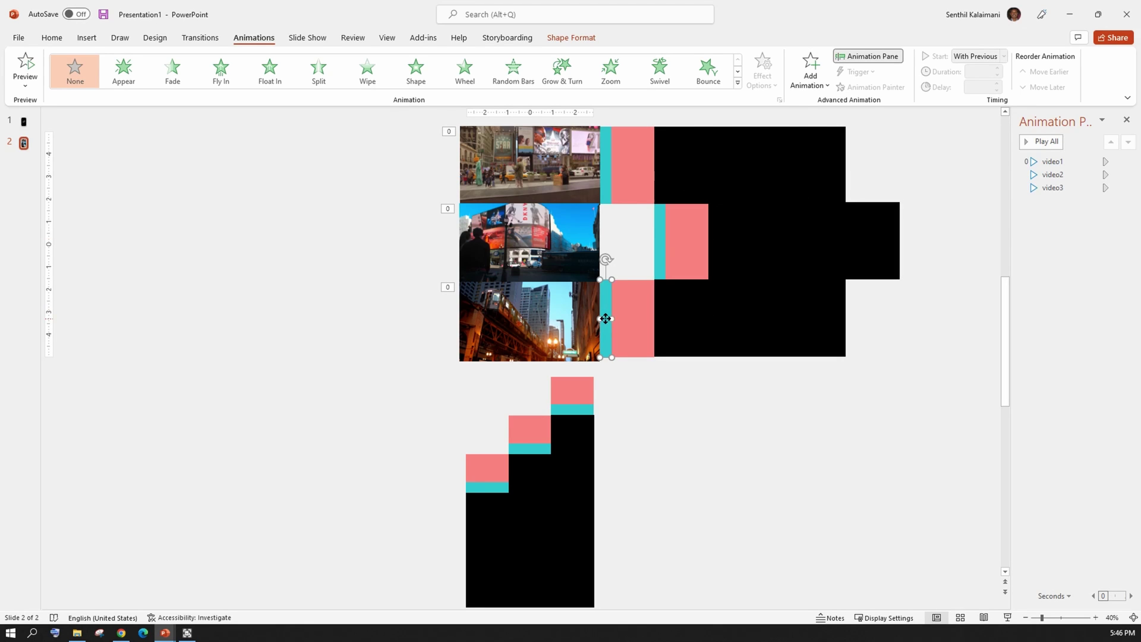
pyautogui.keyDown('shift'); pyautogui.click(706, 324); pyautogui.keyUp('shift')
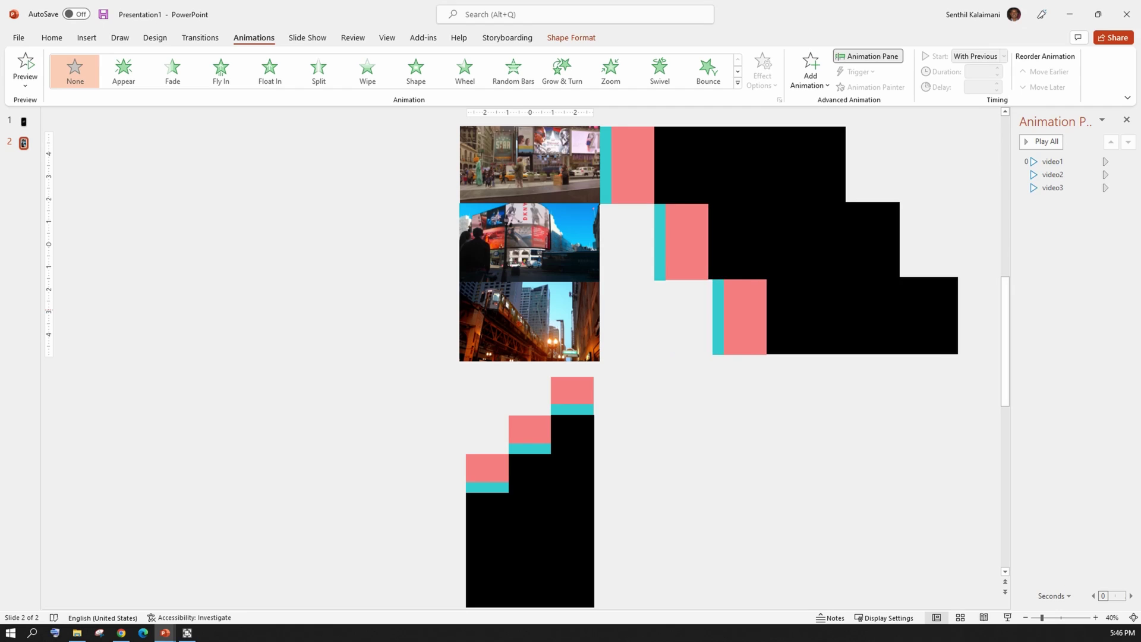